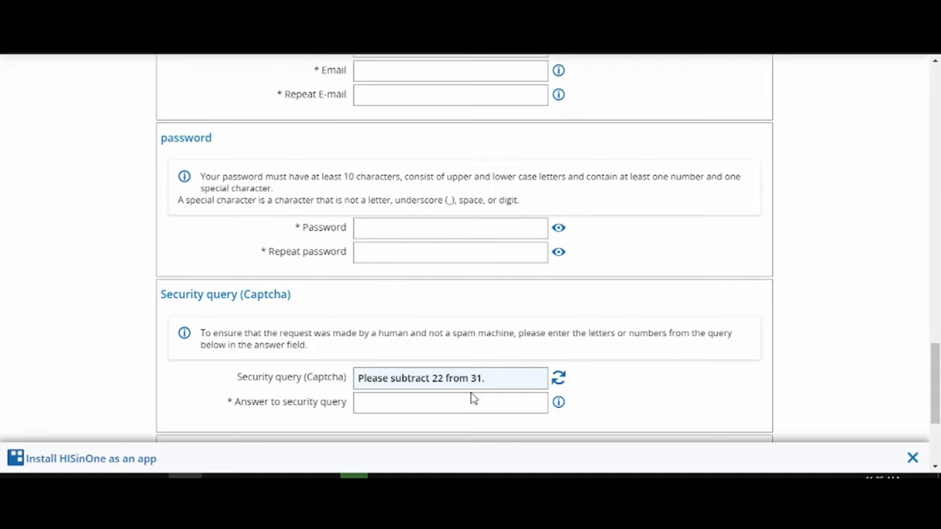
Switch to Gmail and copy the user ID from the self-registration confirmation e-mail.
scroll(445, 396, down, 5)
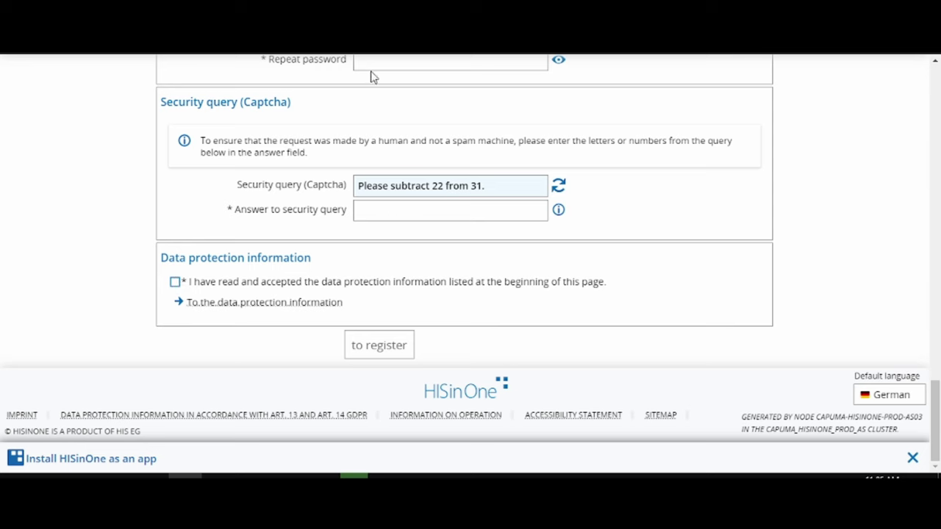
scroll(353, 248, up, 15)
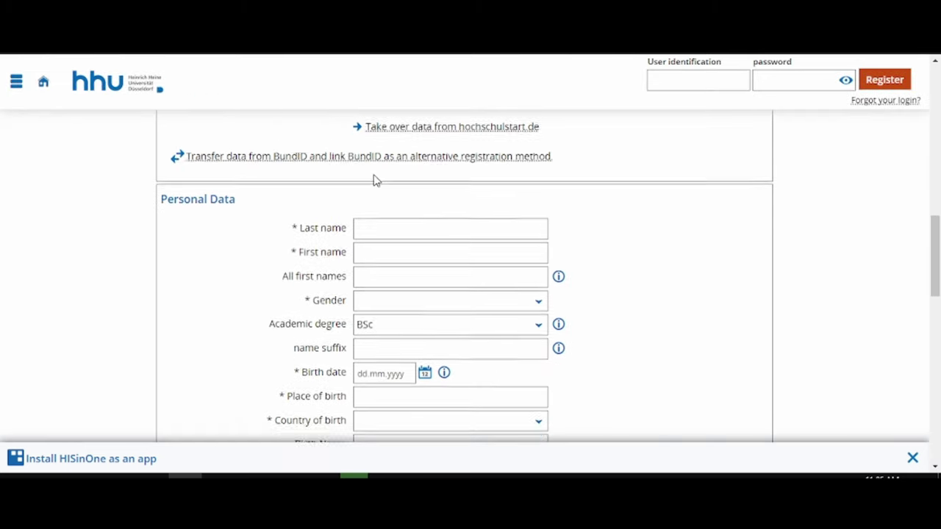
click(368, 40)
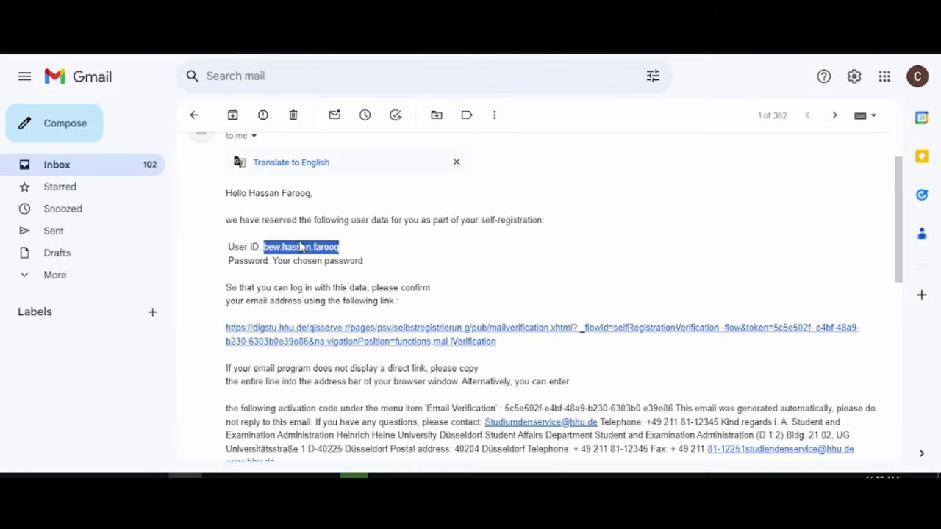
click(327, 261)
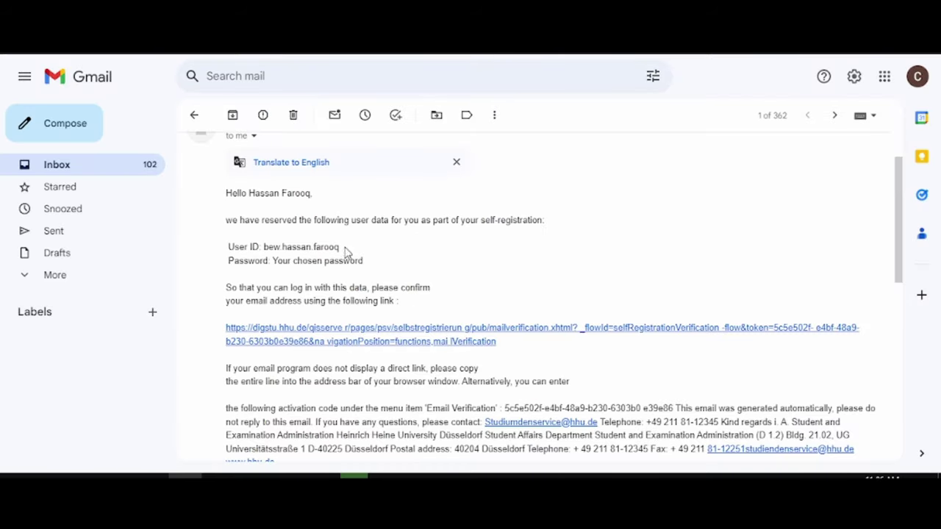
drag(340, 248, 267, 248)
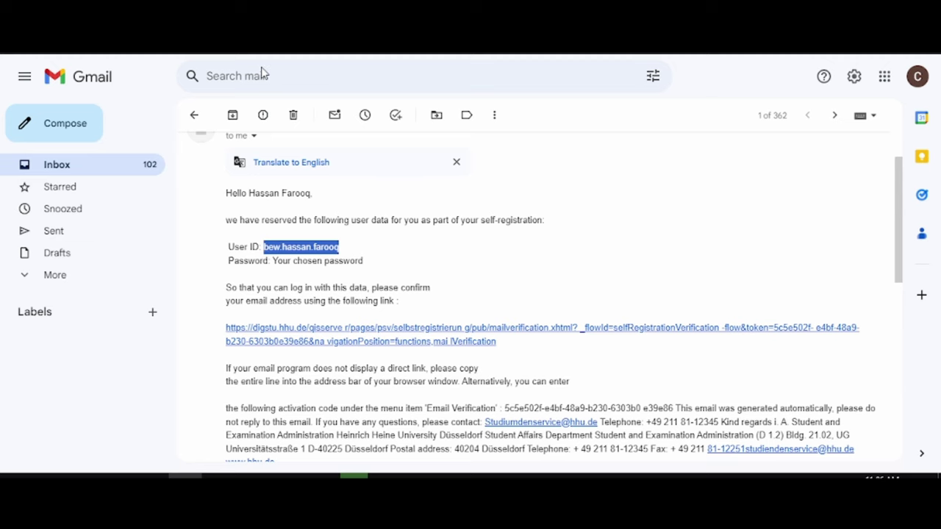
Log in to the HHU application portal with the copied user identification and the account password.
click(220, 40)
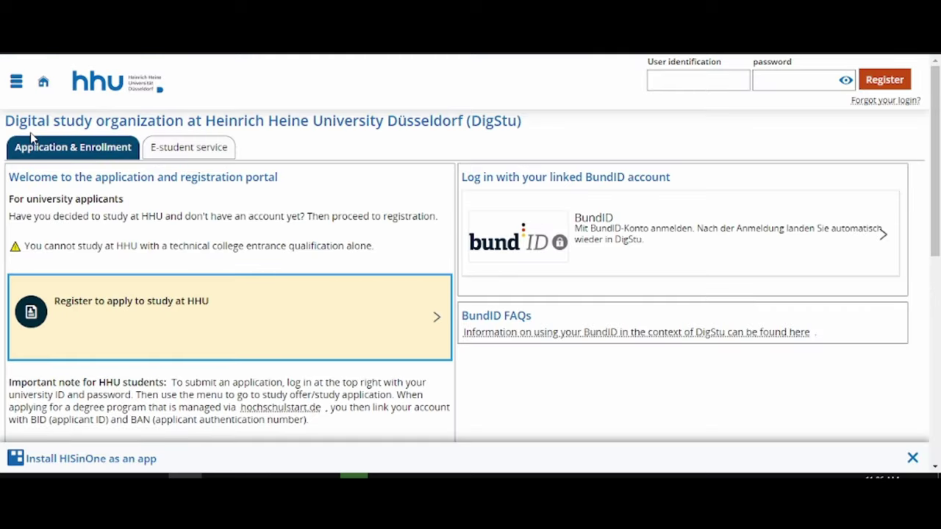
scroll(139, 326, down, 2)
scroll(664, 238, up, 2)
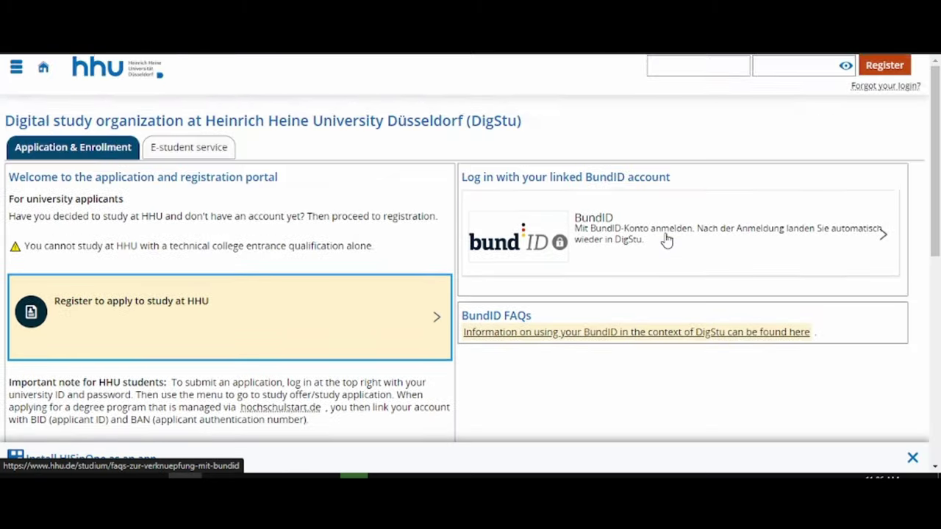
click(696, 85)
key(ctrl+v)
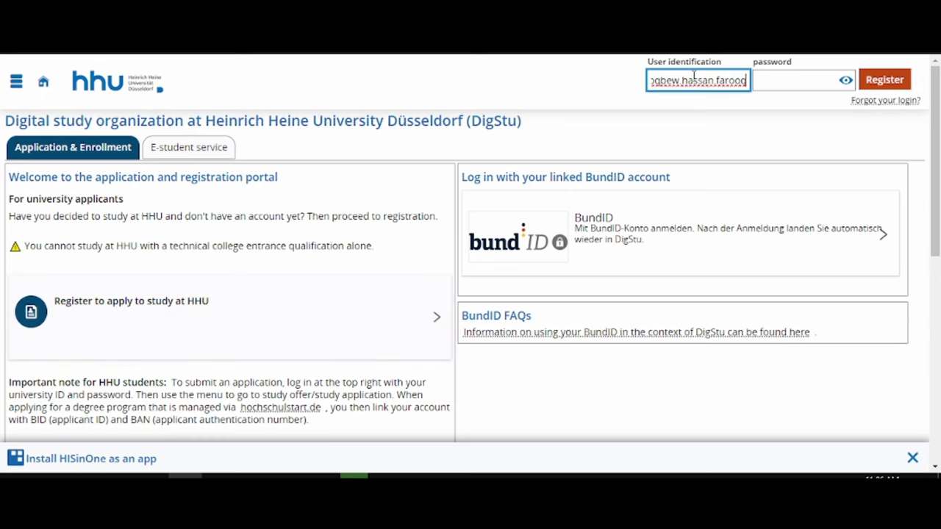
click(810, 81)
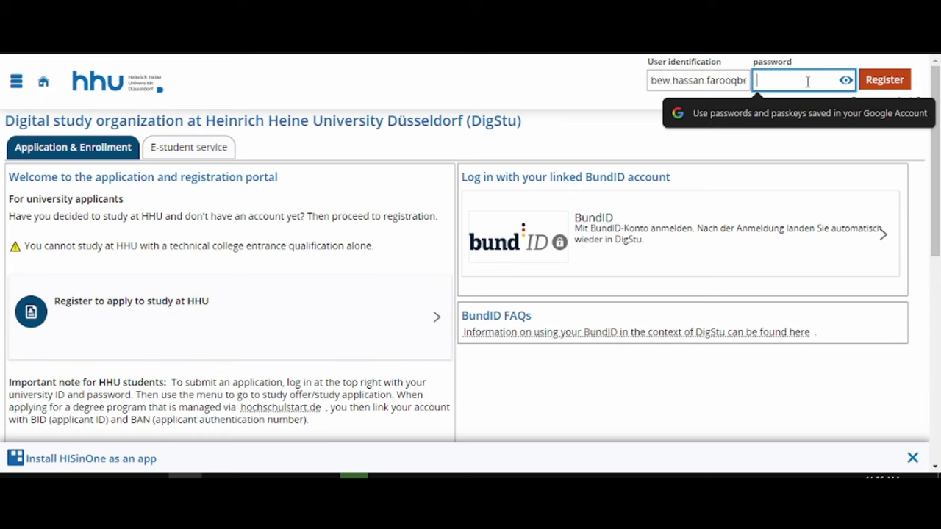
text(a)
key(Return)
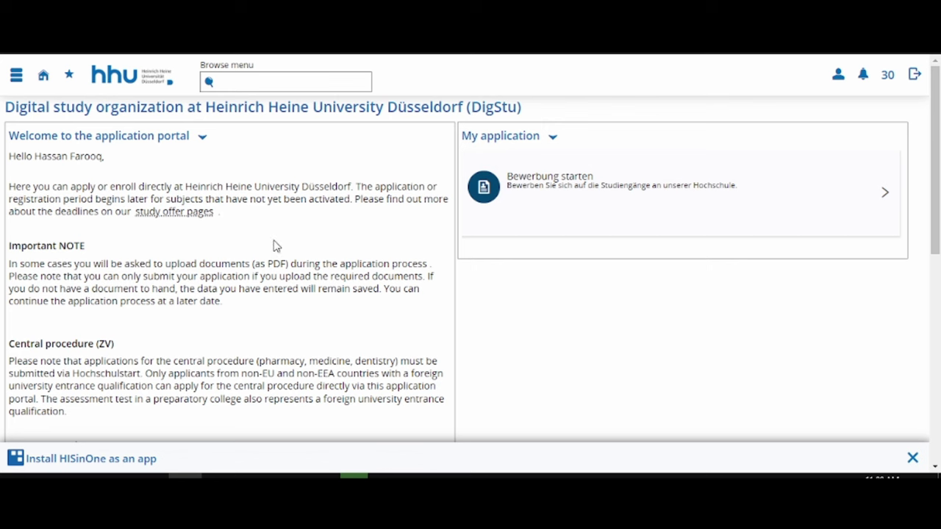
Start an application for study and add a new application form.
click(524, 204)
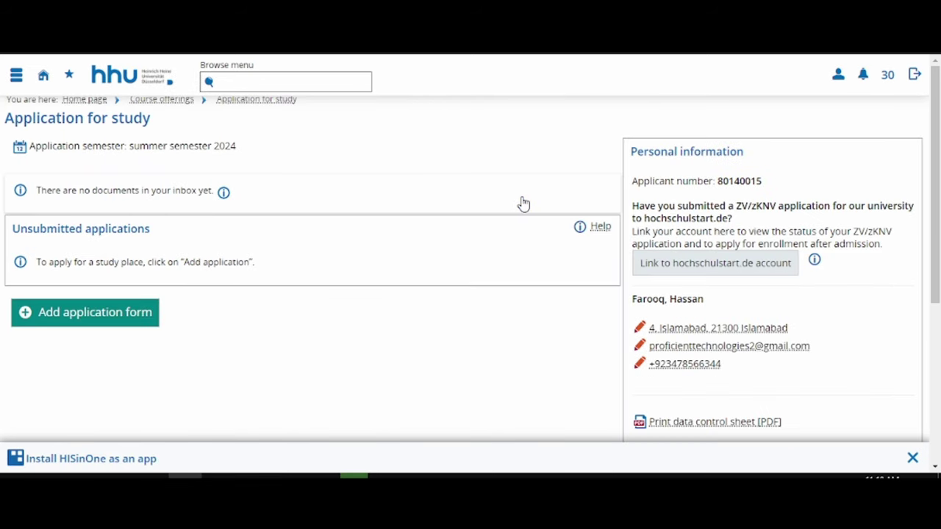
click(119, 315)
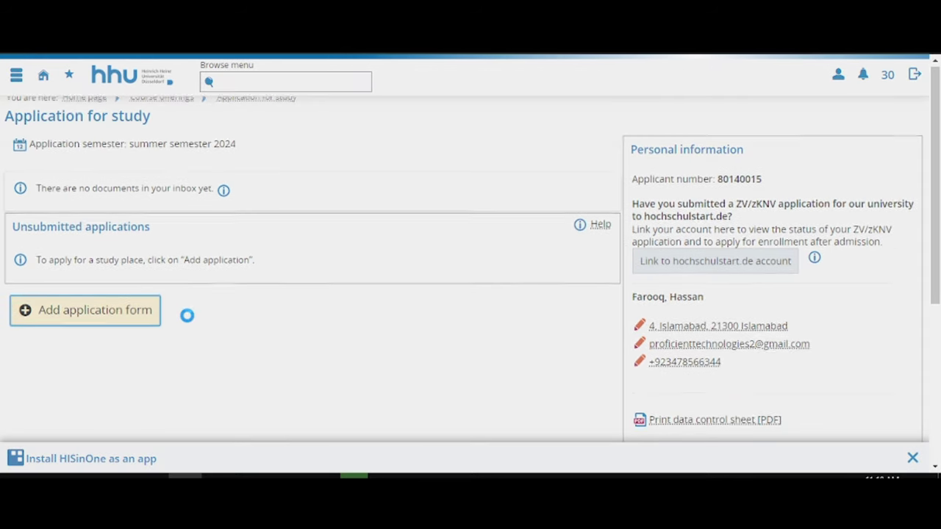
scroll(186, 315, down, 2)
scroll(187, 315, up, 1)
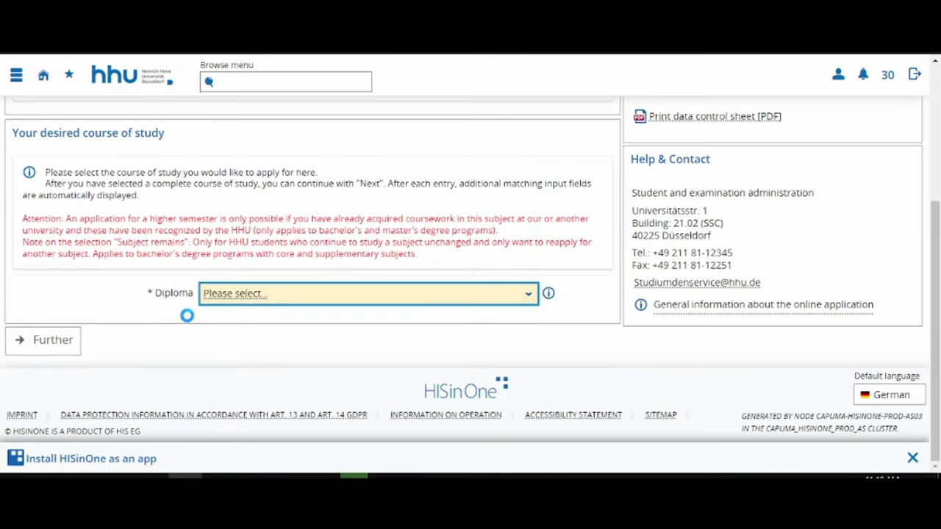
Set the desired course of study to a master diploma with physics as the subject of study.
click(276, 283)
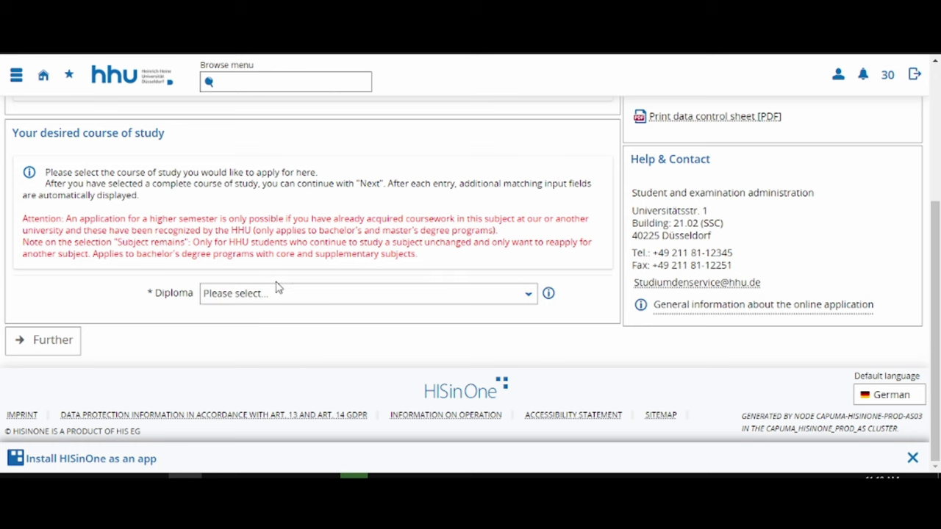
click(274, 298)
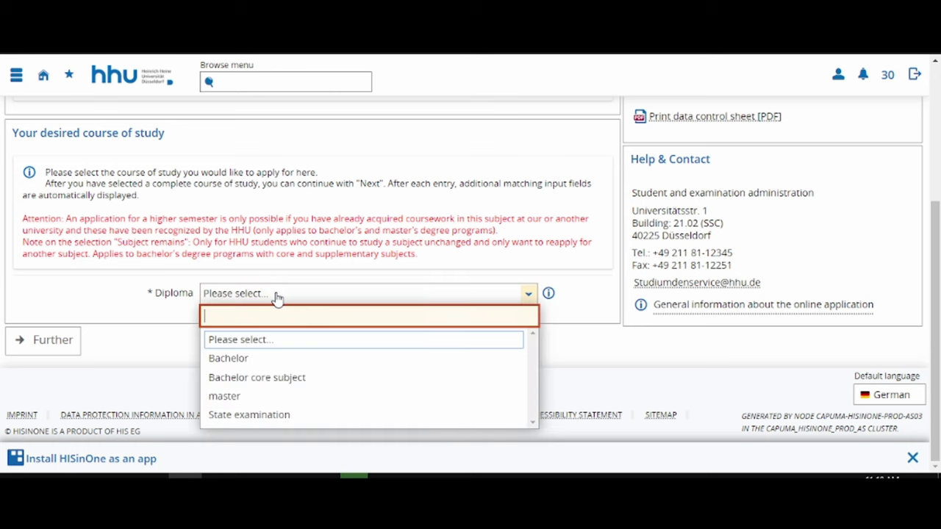
click(242, 397)
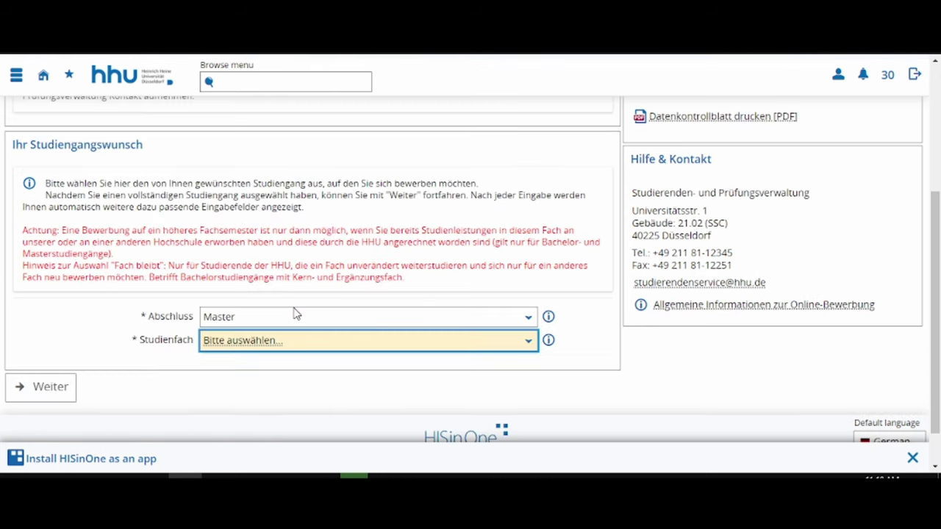
click(290, 322)
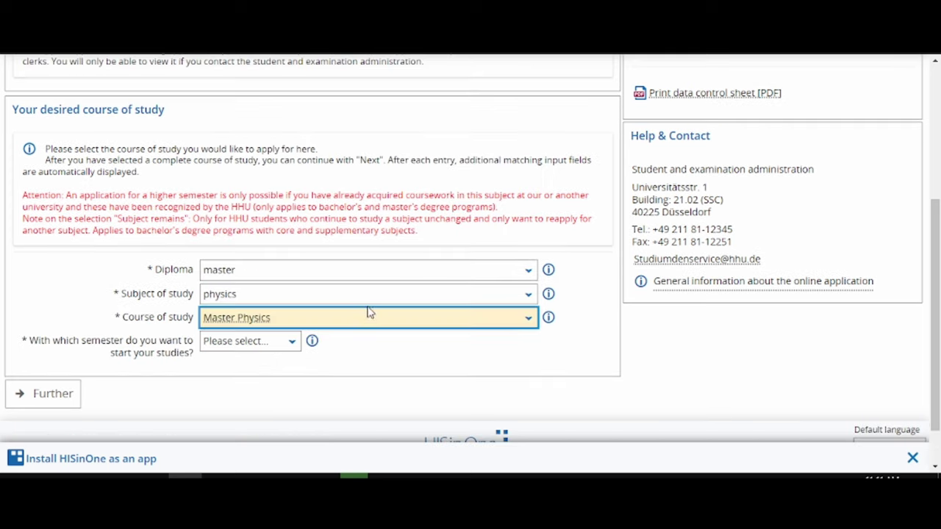
click(291, 346)
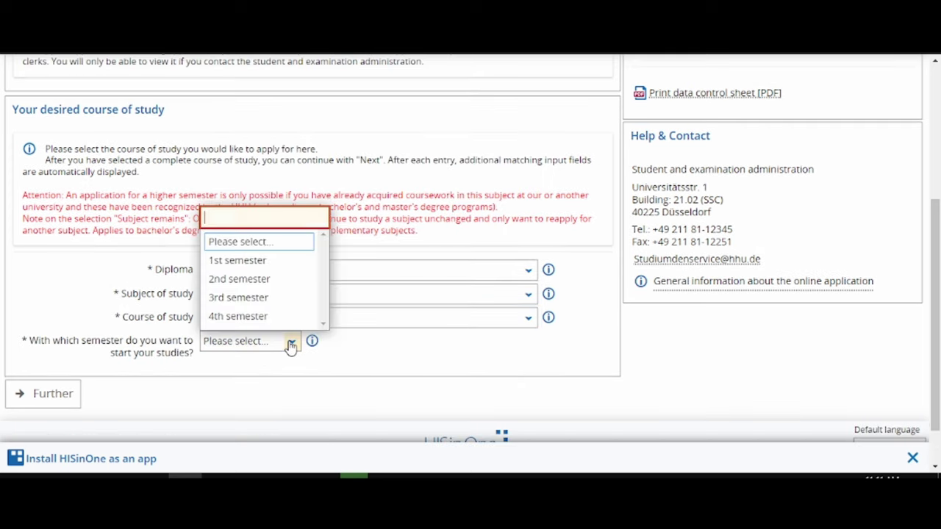
click(439, 381)
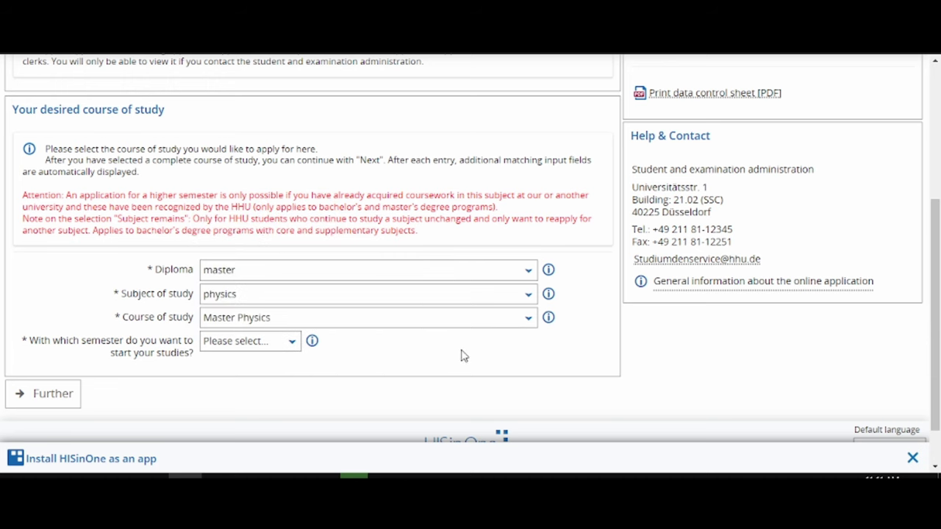
click(525, 298)
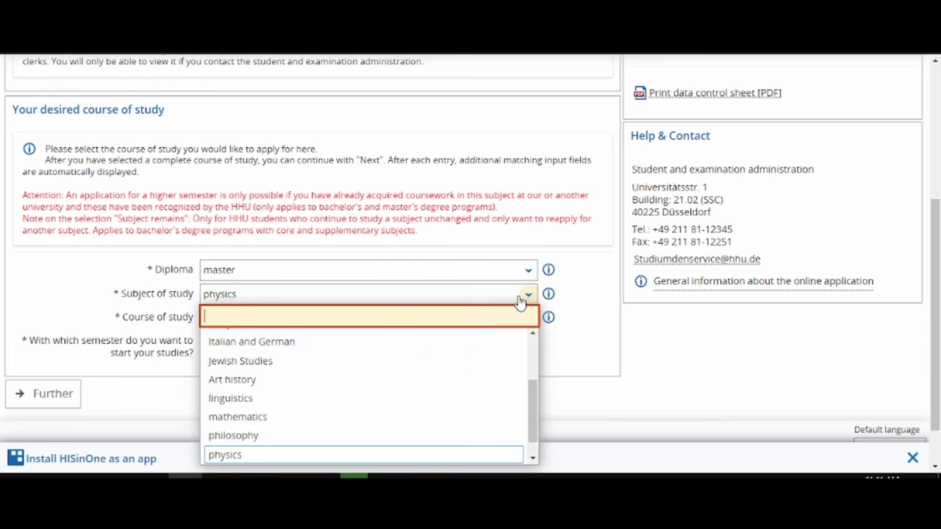
click(552, 382)
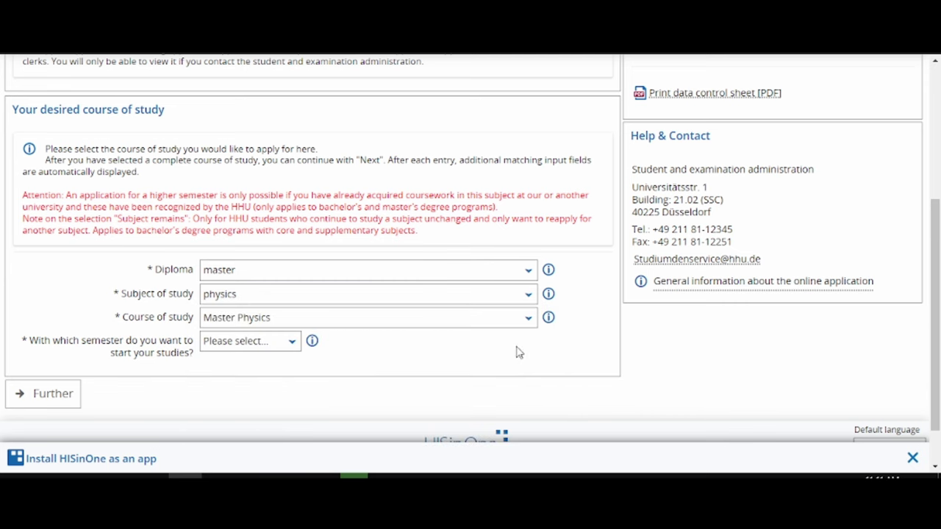
Choose Master Physics as the course and 1st semester as the starting semester, and continue to the entrance qualification page.
click(304, 322)
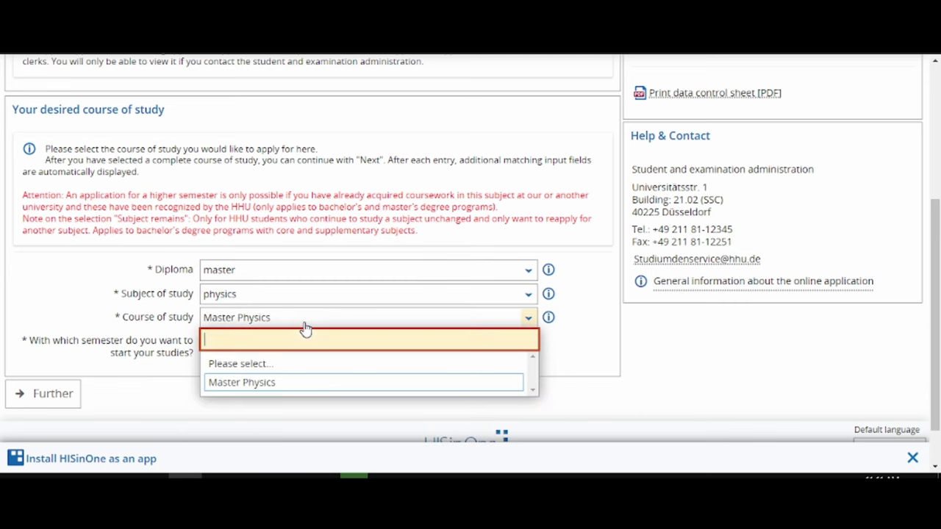
click(256, 387)
click(240, 353)
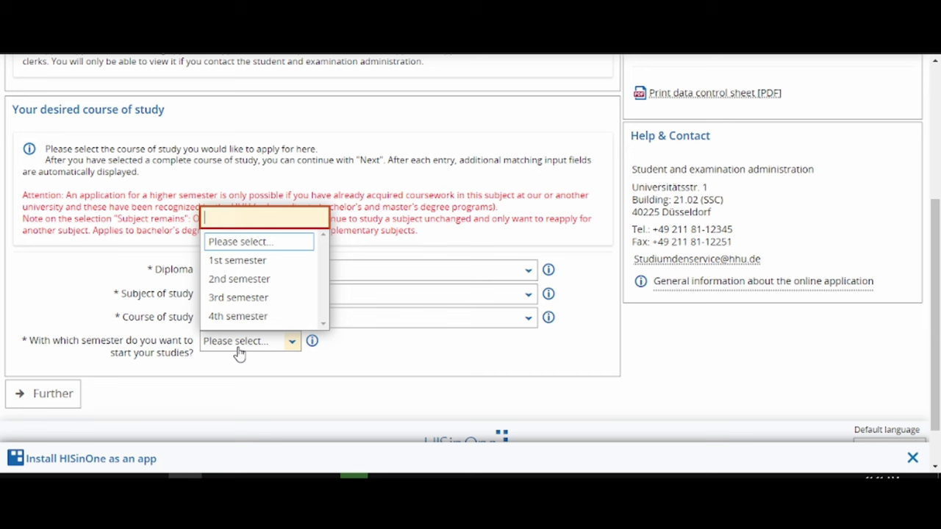
click(237, 261)
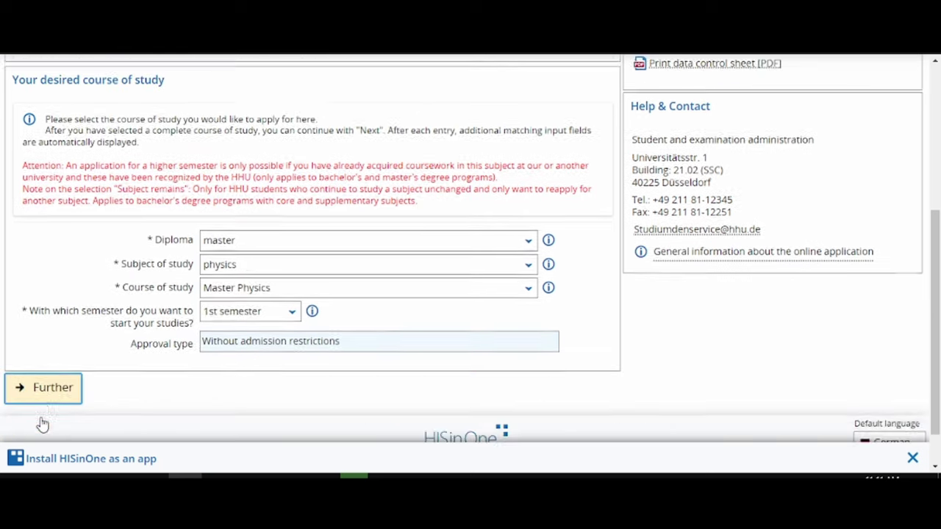
click(42, 348)
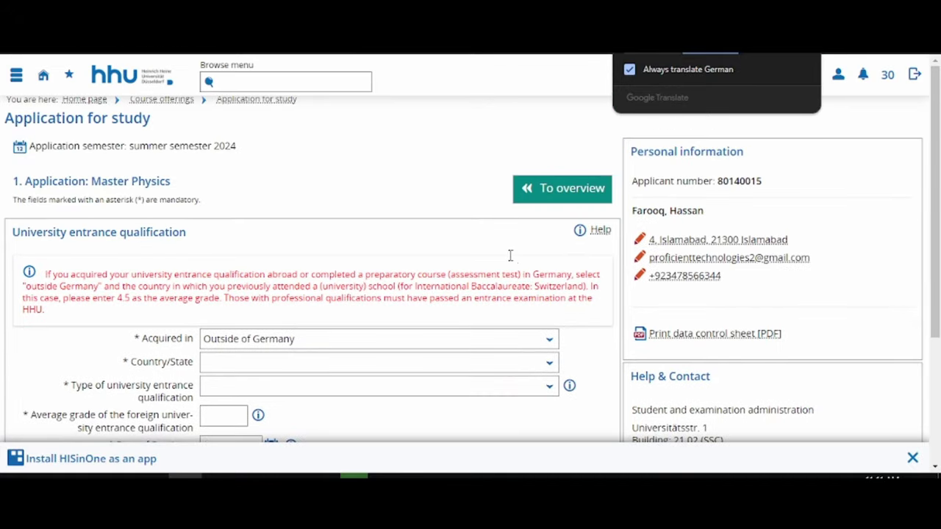
Set the university entrance qualification as acquired Outside of Germany, with Pakistan, Islamic Republic as the country.
click(506, 356)
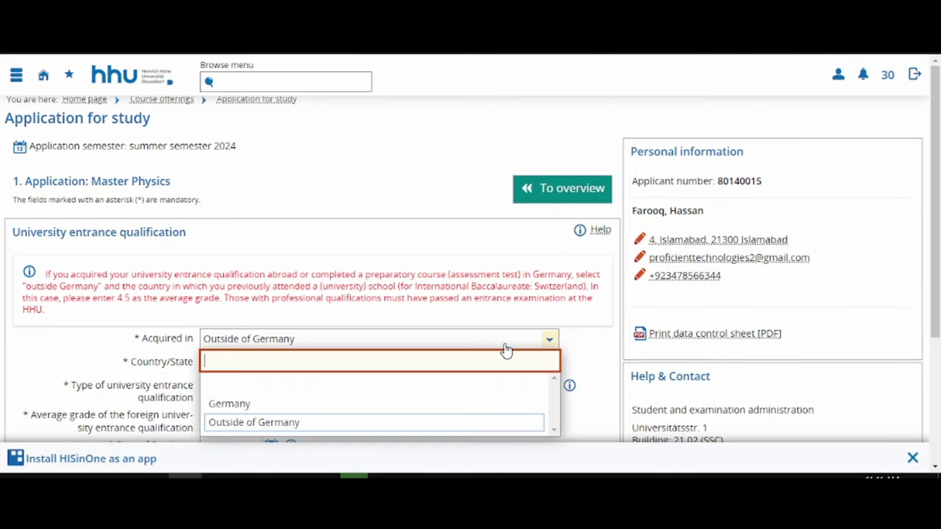
click(304, 422)
scroll(458, 331, down, 1)
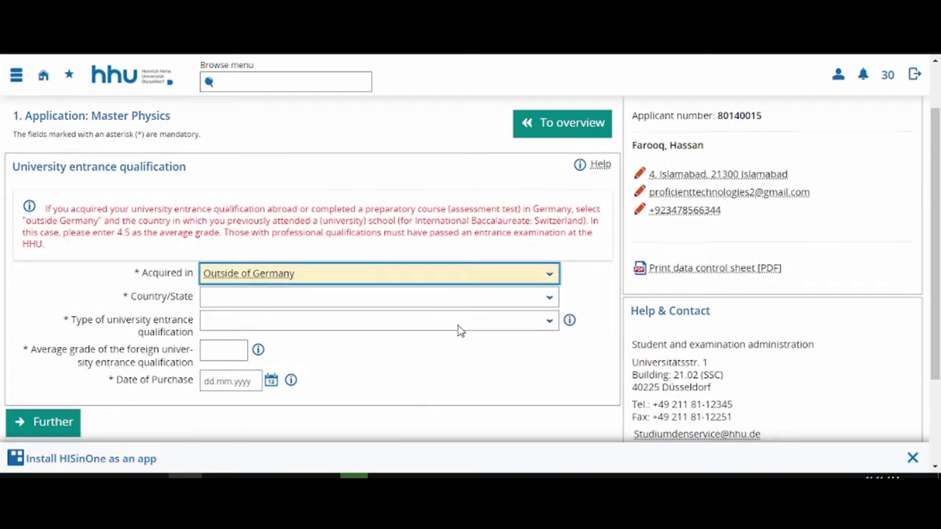
click(373, 299)
text(p)
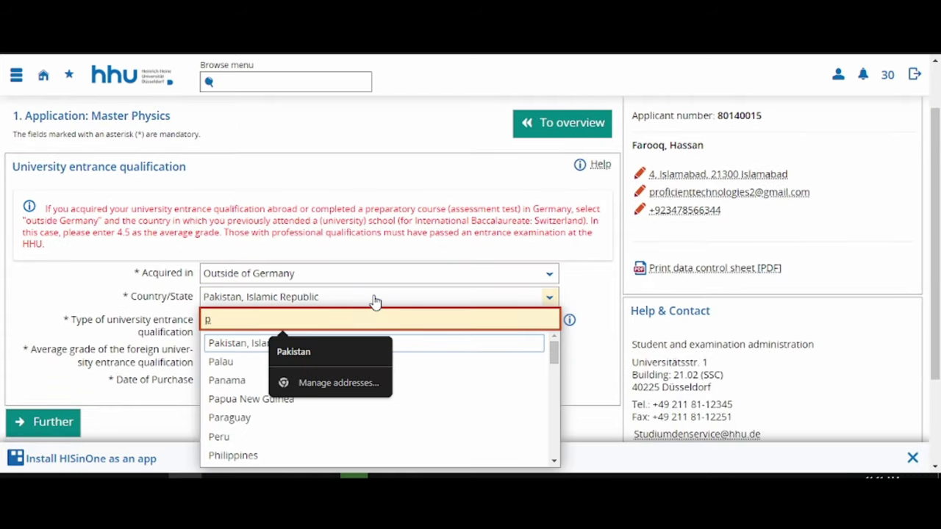
click(213, 344)
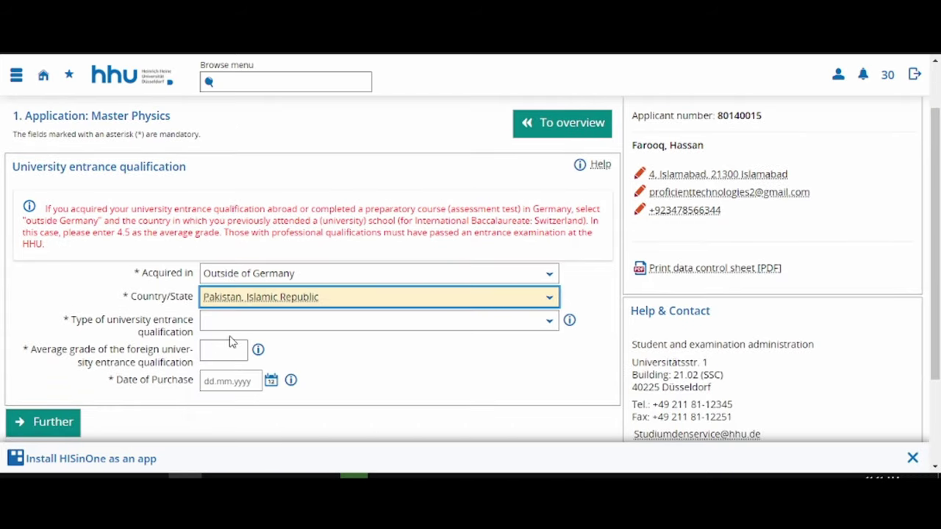
Set the qualification type to Other acquisition of the HZB abroad (general university entrance qualification) and the average grade to 78.
click(250, 321)
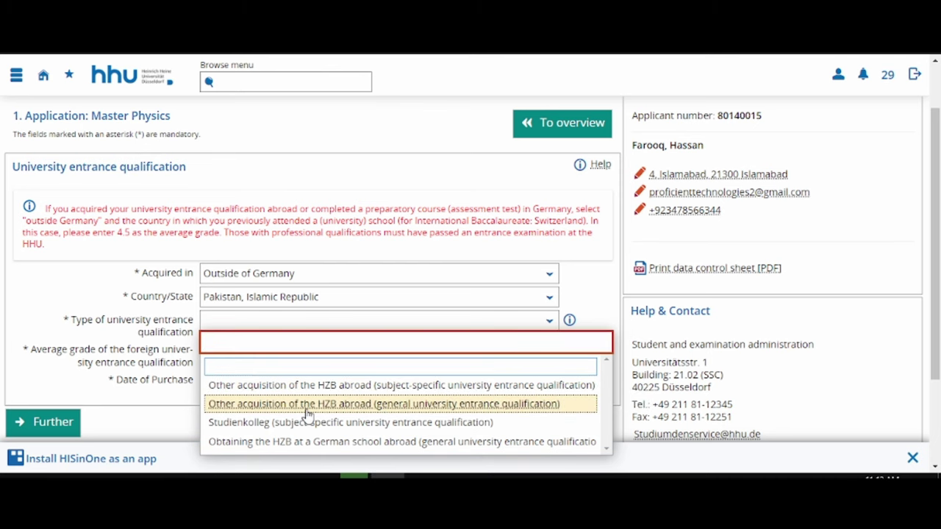
click(361, 405)
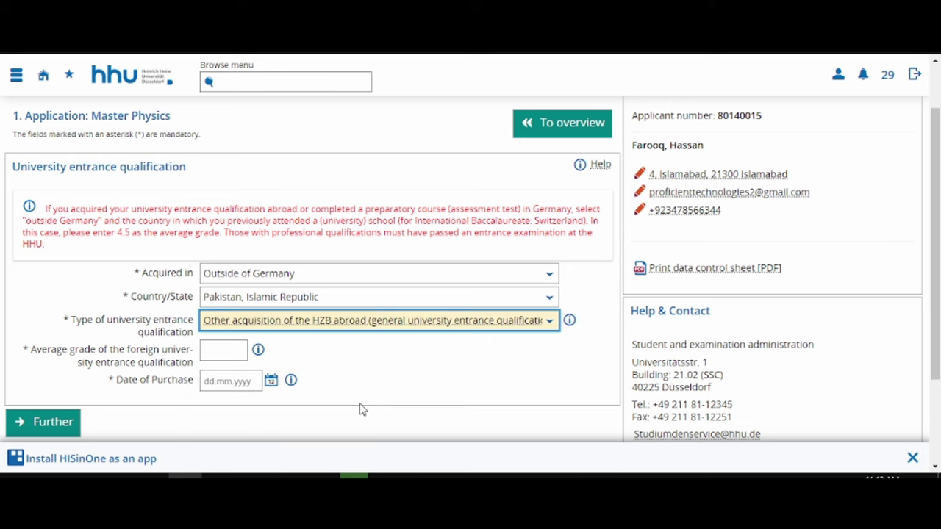
click(259, 351)
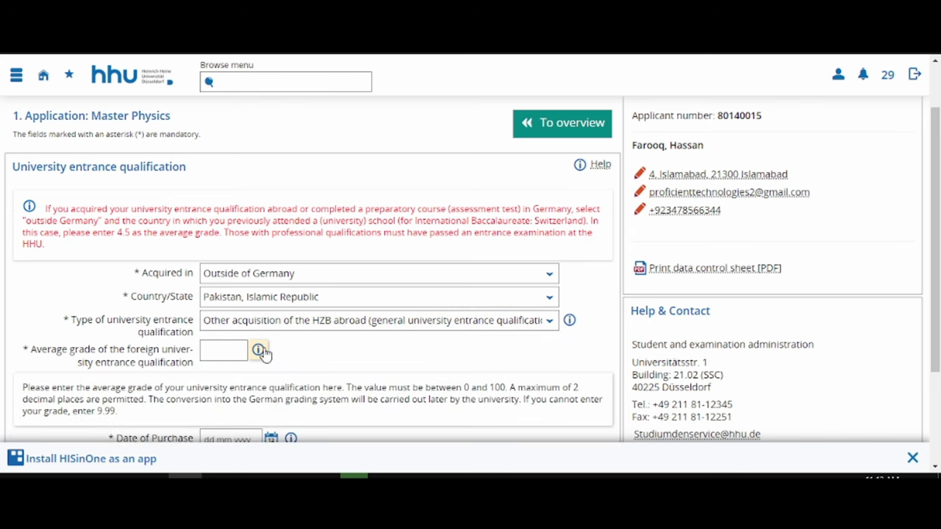
scroll(262, 353, down, 1)
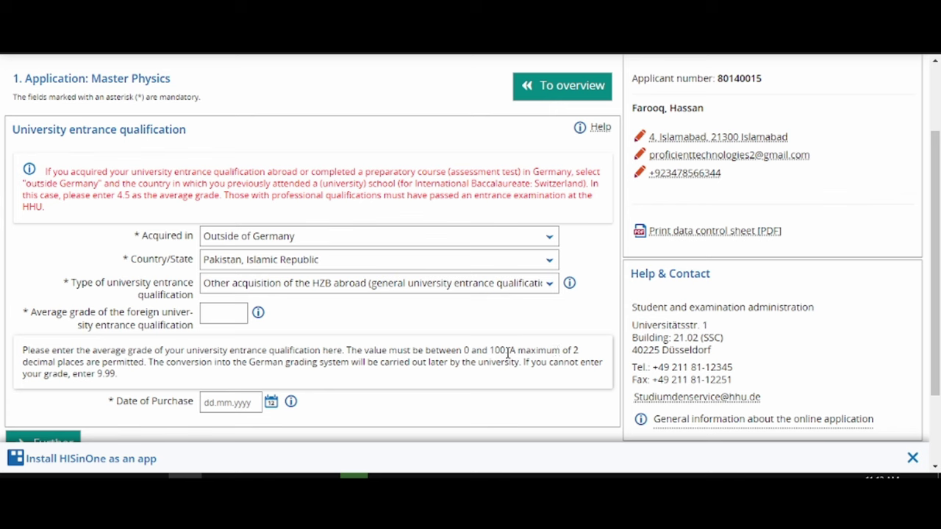
click(206, 309)
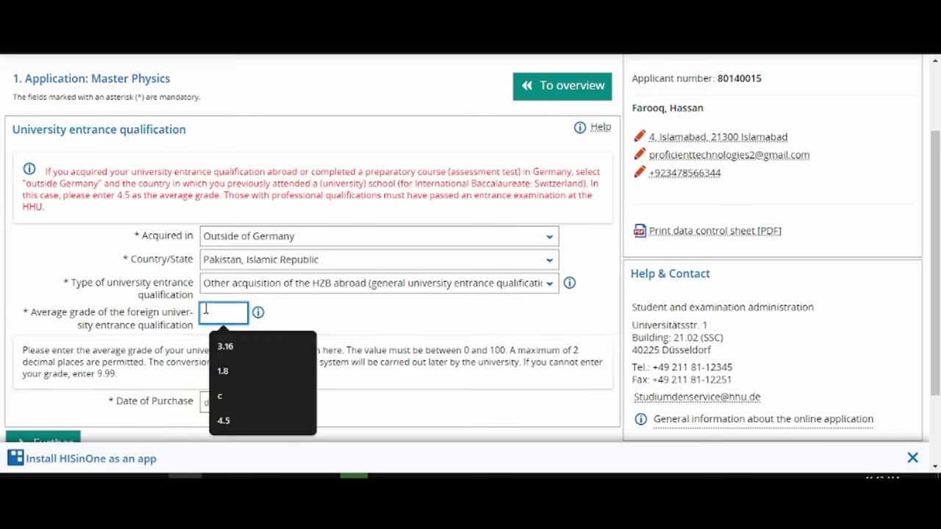
text(78)
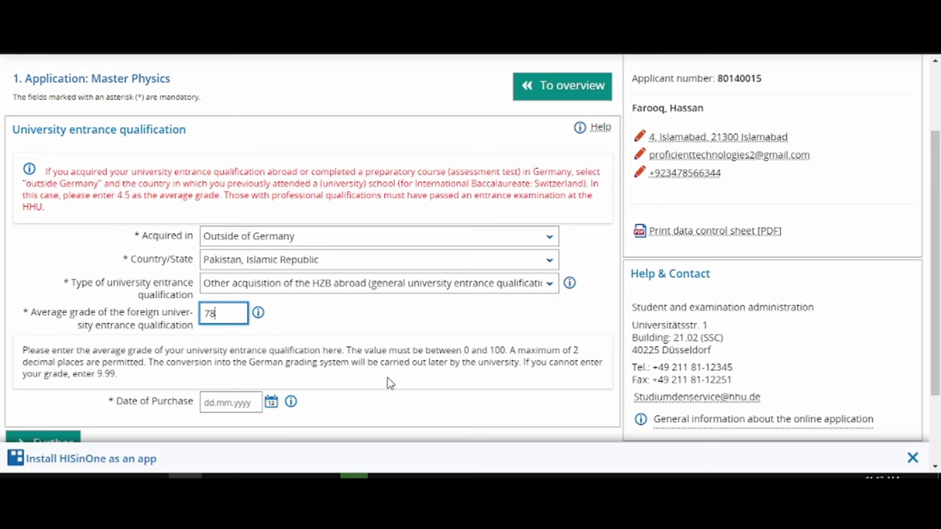
Enter 06/15/2015 as the entrance qualification's date of purchase and continue to the subject change query.
scroll(390, 383, down, 1)
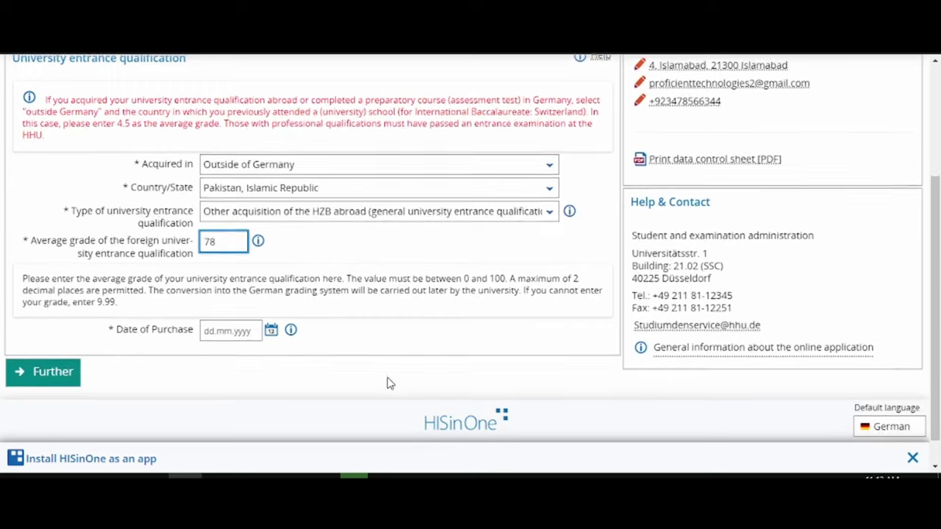
click(218, 329)
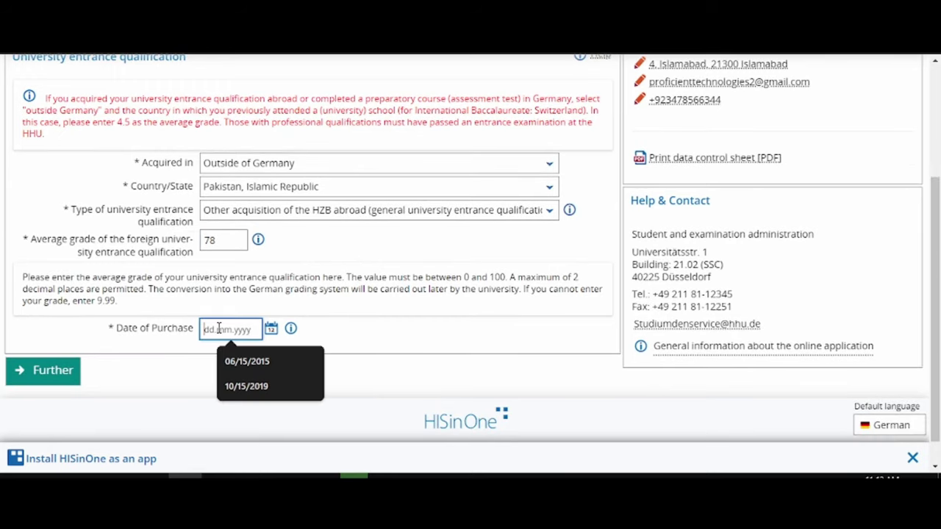
click(245, 360)
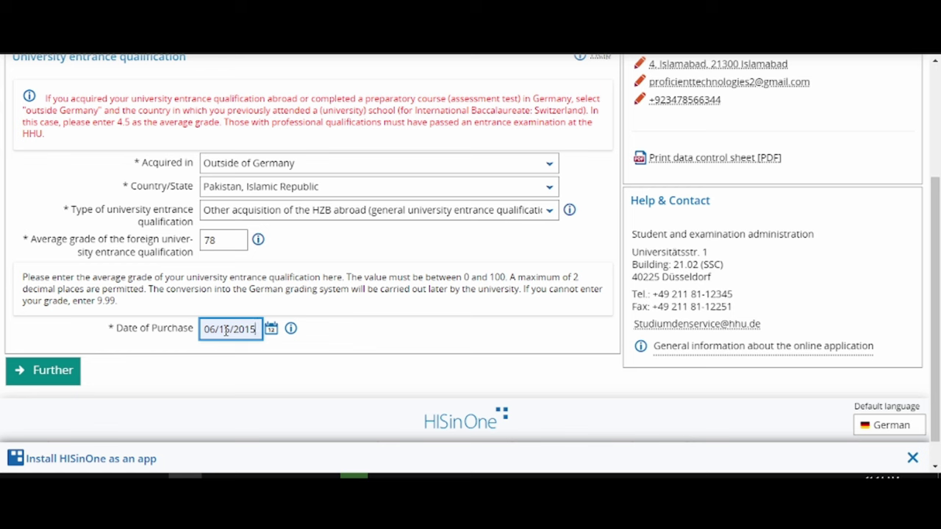
click(38, 377)
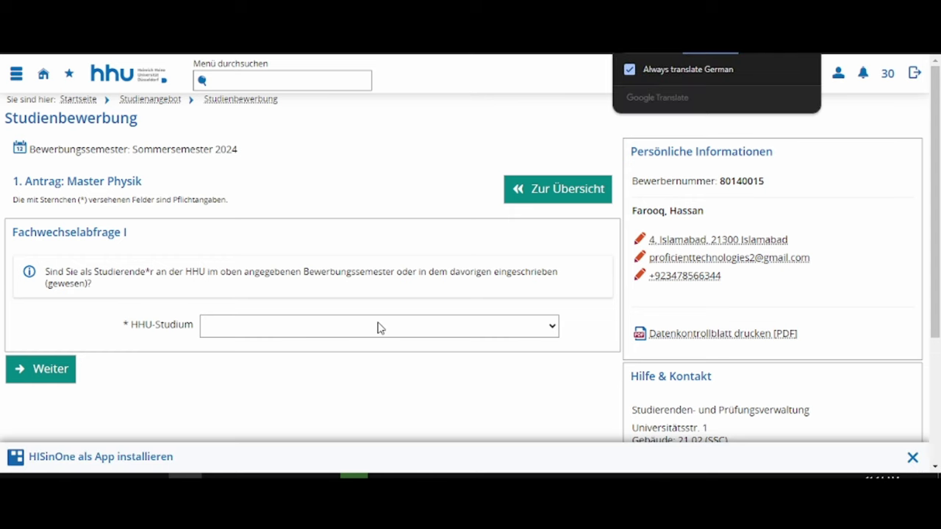
Answer No to the HHU studies question and continue to the master's entrance qualification page.
click(377, 328)
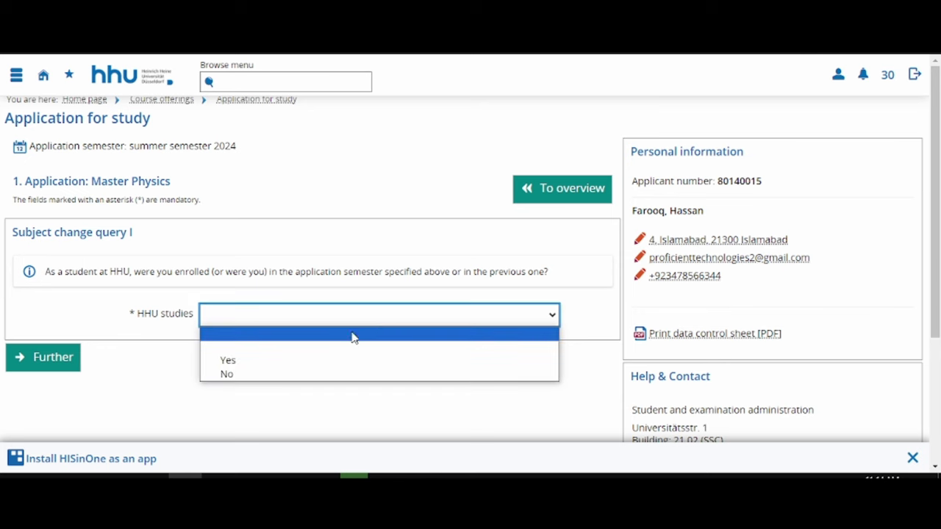
click(233, 381)
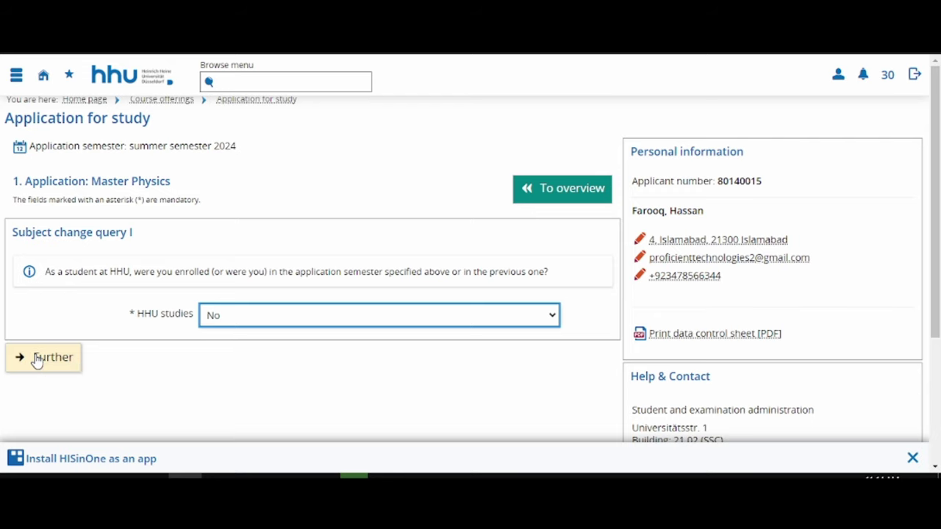
click(37, 359)
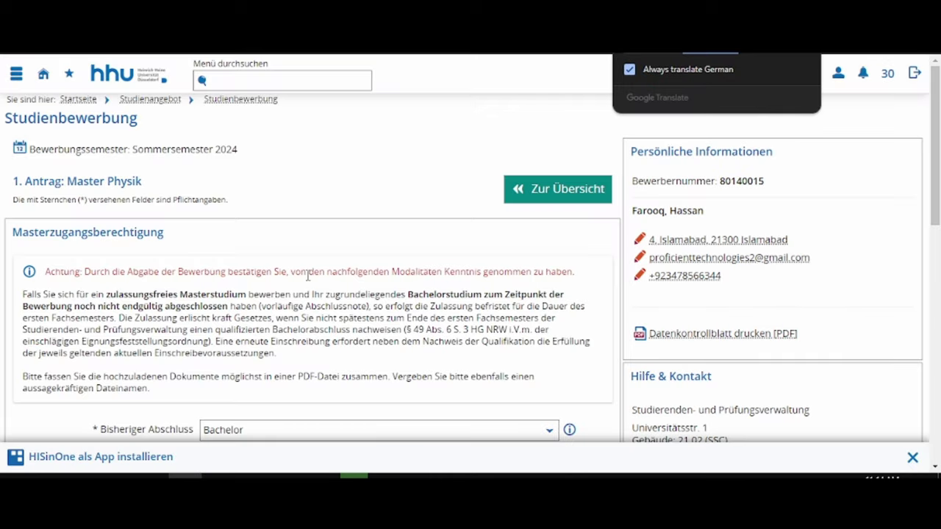
Select Bachelor as the former graduation for the master's entrance qualification.
scroll(306, 276, down, 3)
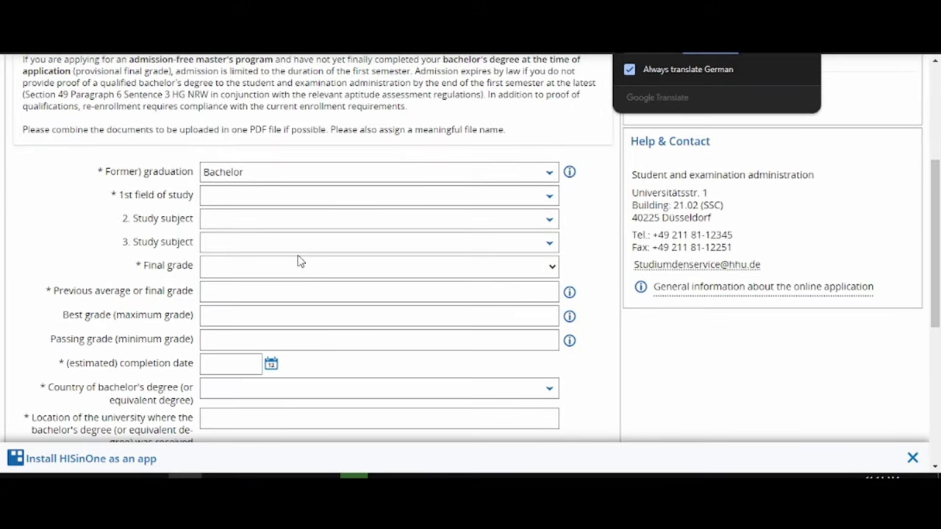
click(270, 181)
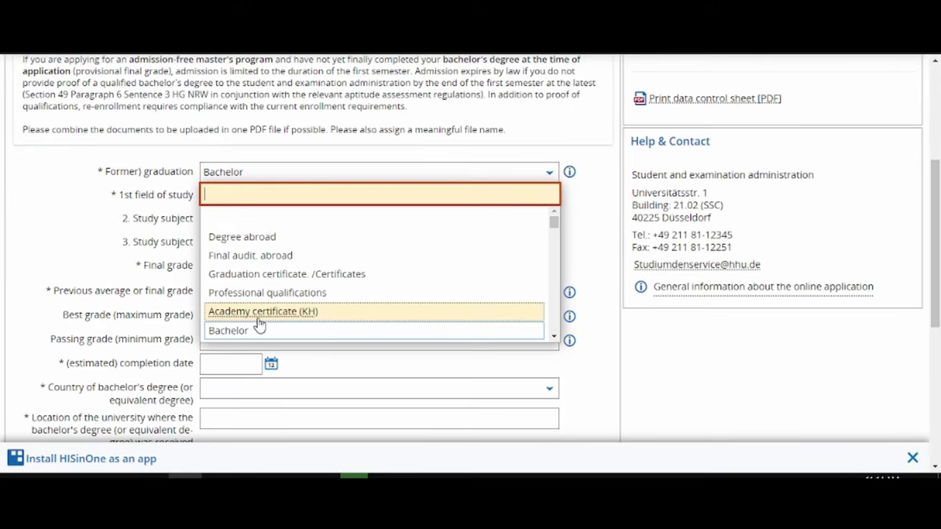
scroll(258, 331, down, 2)
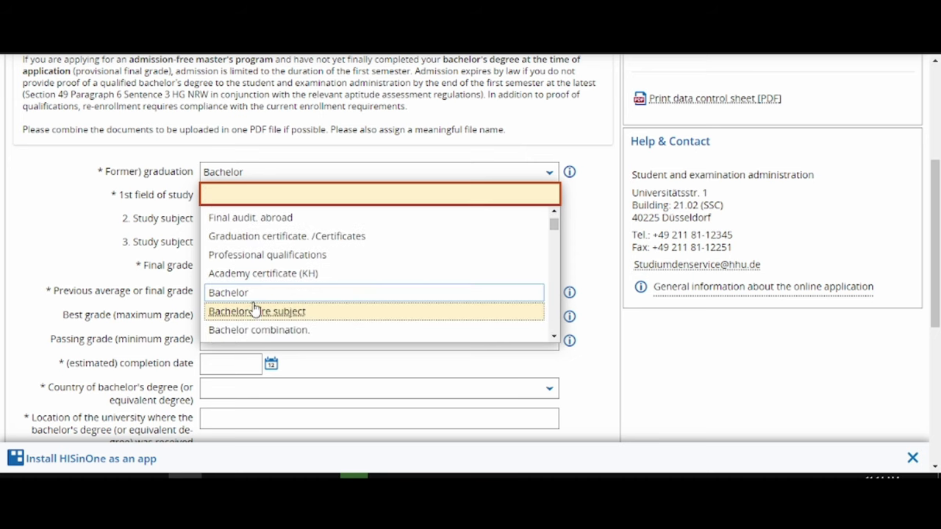
click(255, 302)
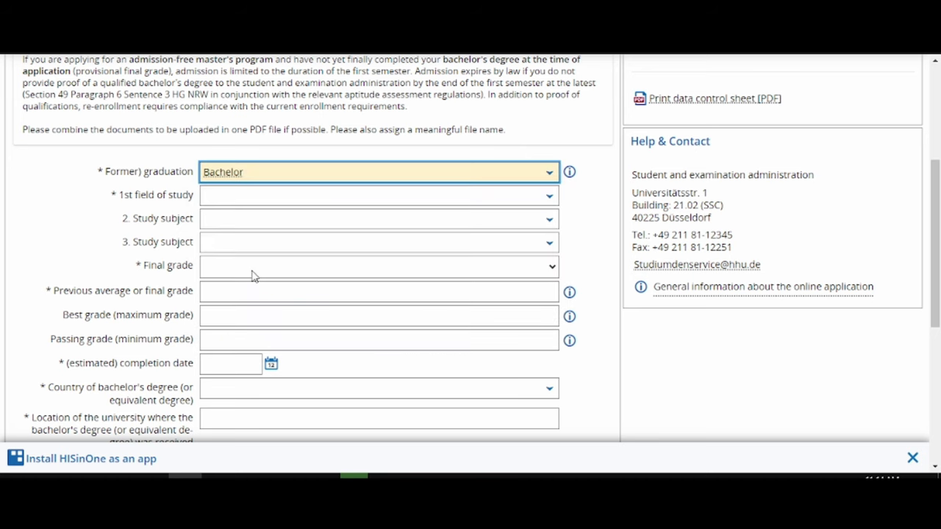
Search the subjects for "phy" and choose physics as the 1st field of study.
click(248, 197)
scroll(265, 322, down, 5)
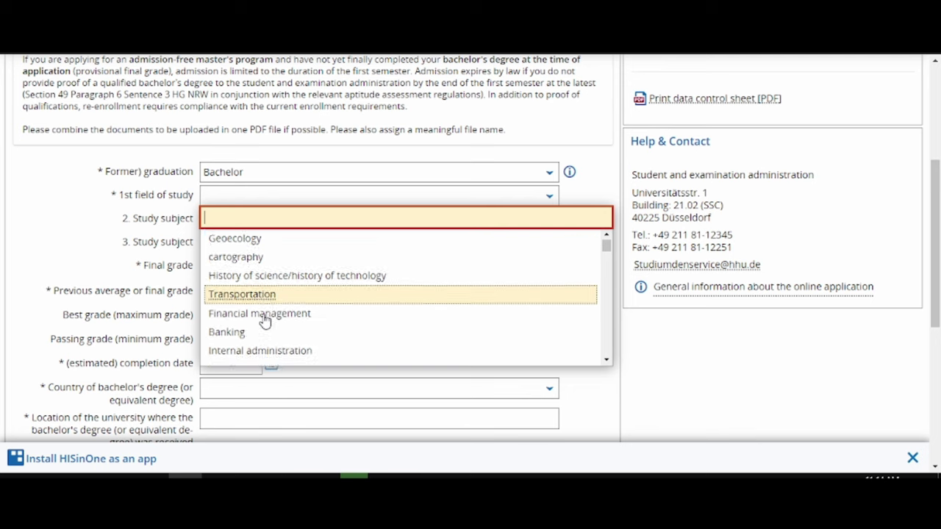
scroll(265, 322, down, 6)
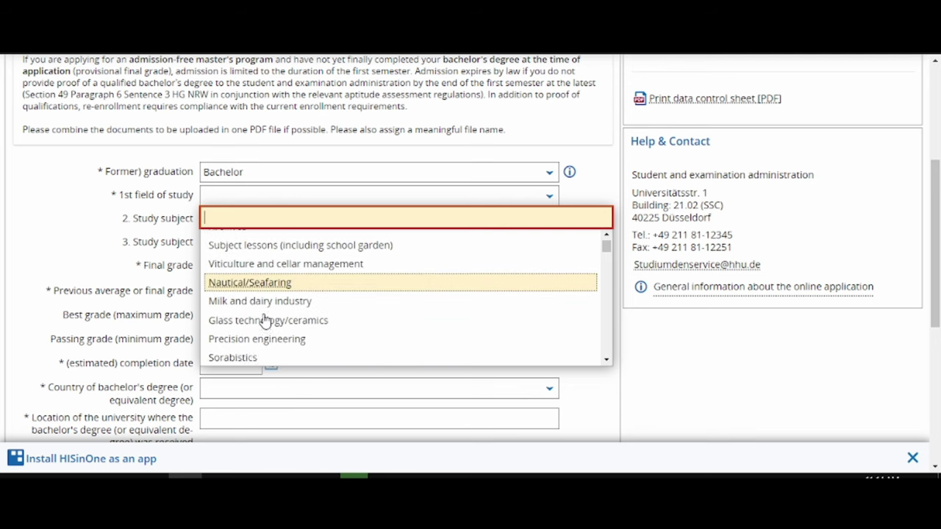
scroll(265, 321, down, 1)
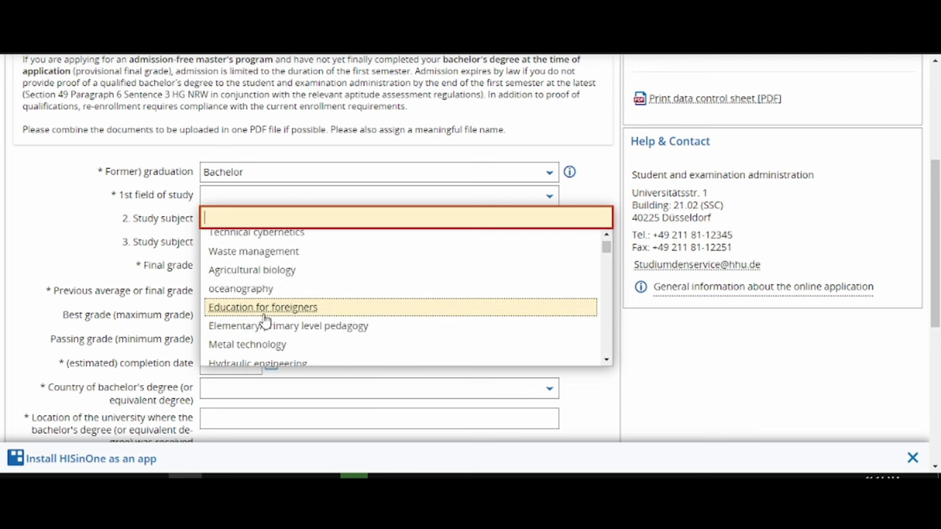
scroll(266, 321, down, 3)
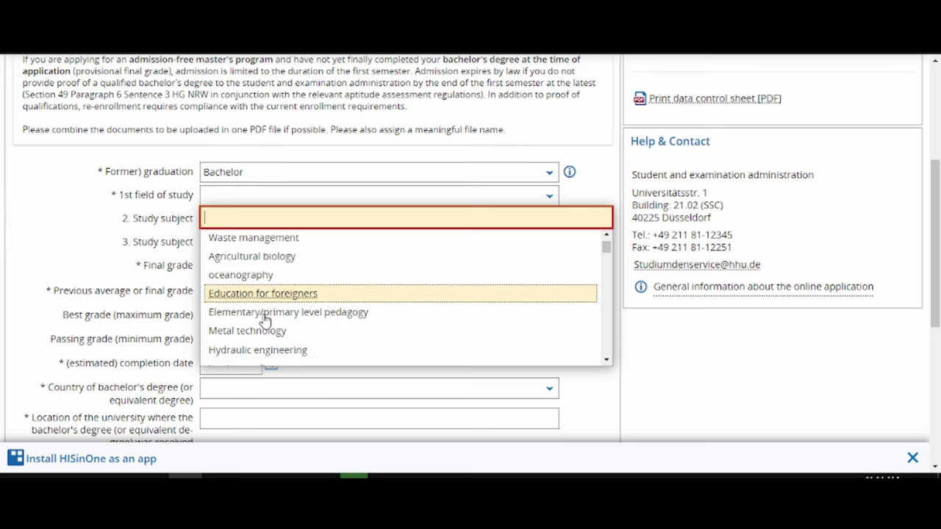
scroll(266, 322, down, 4)
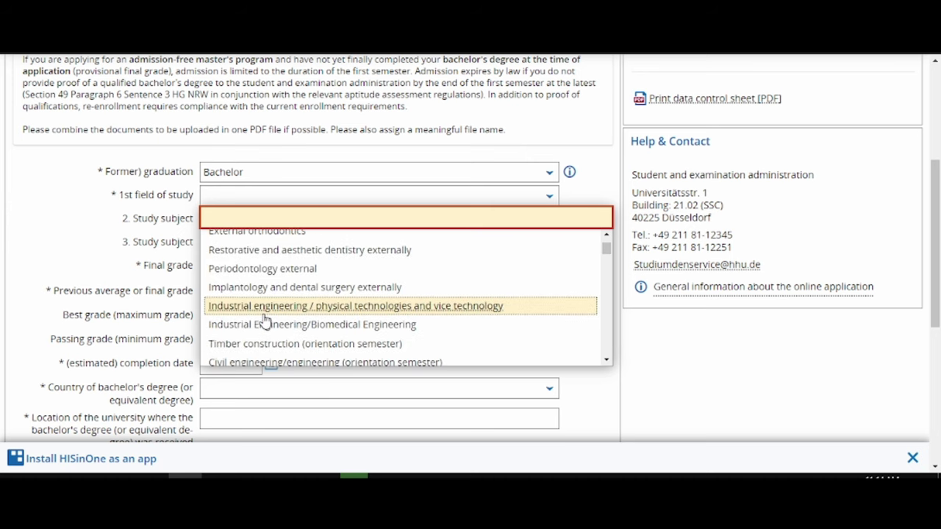
text(phy)
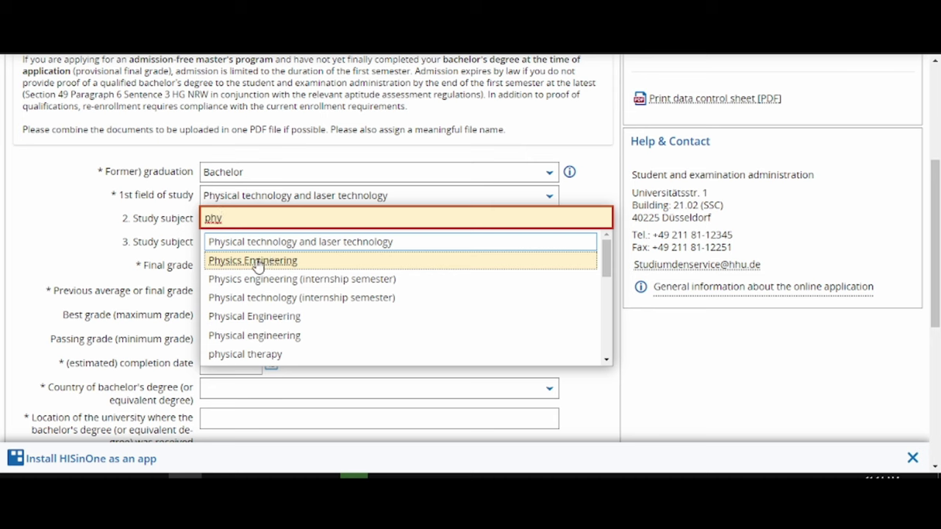
scroll(255, 270, down, 3)
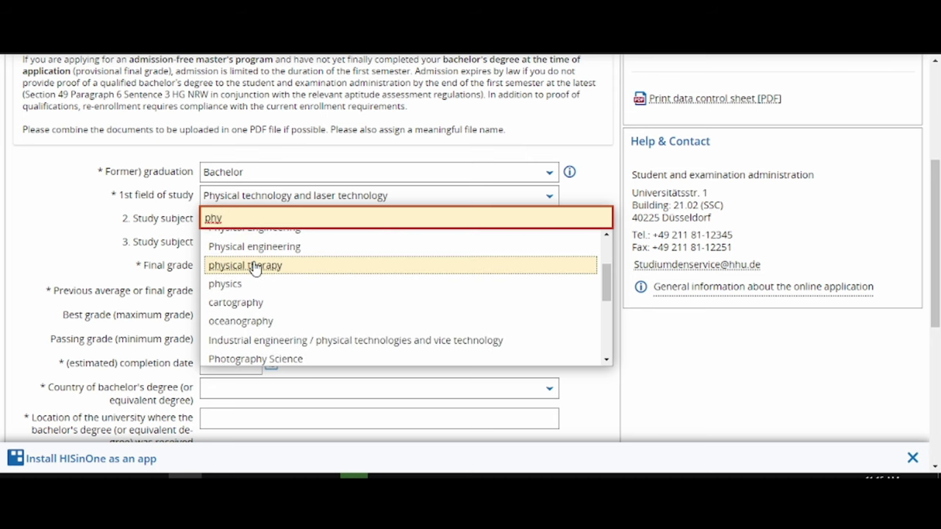
click(234, 286)
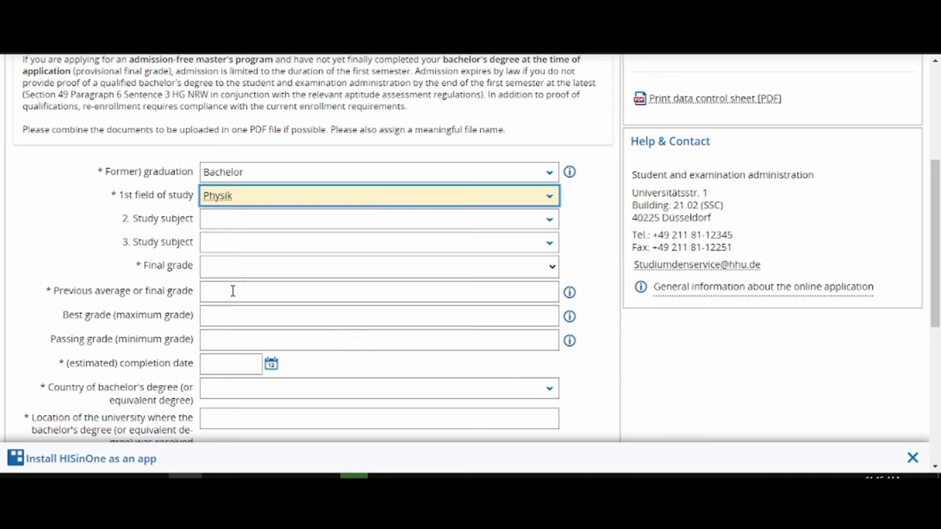
Leave the second study subject blank and set the final grade status to finally.
click(347, 230)
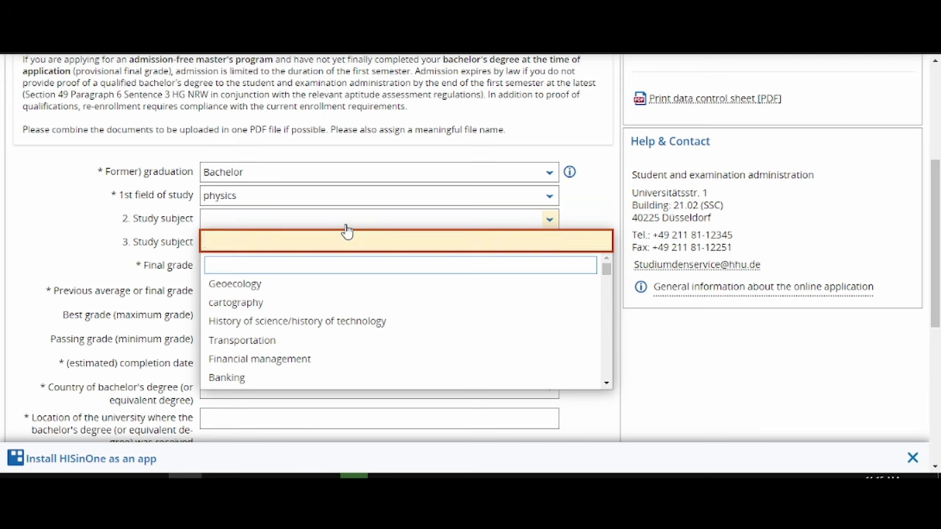
click(347, 231)
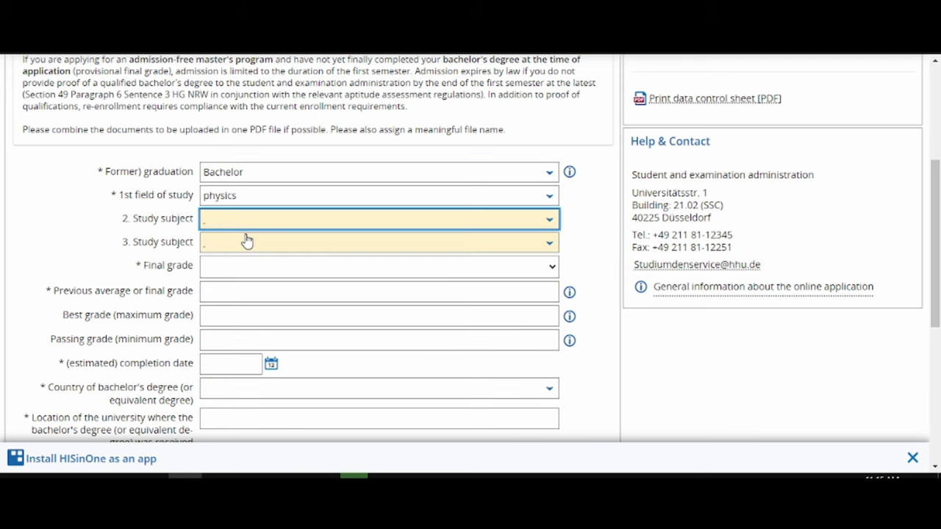
click(247, 272)
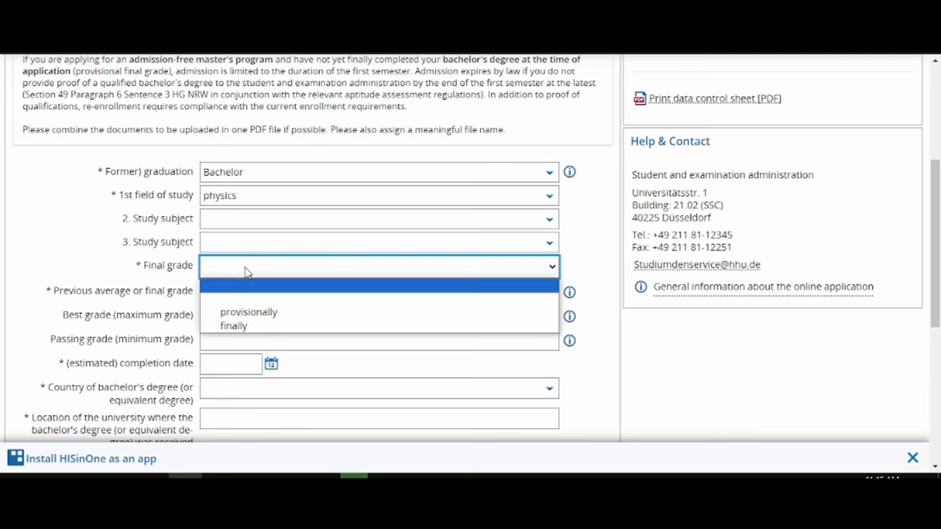
click(241, 326)
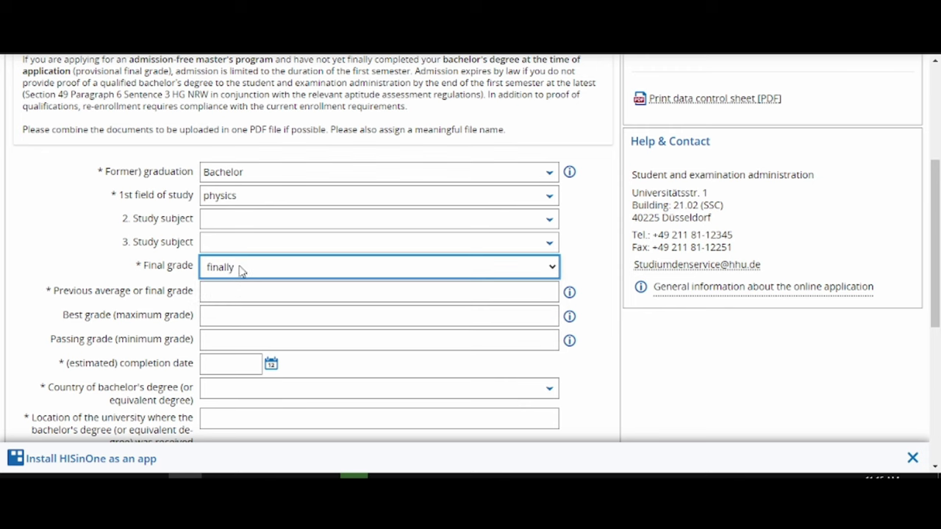
Check the help note for the previous average or final grade and enter 3.16 as the grade.
click(225, 295)
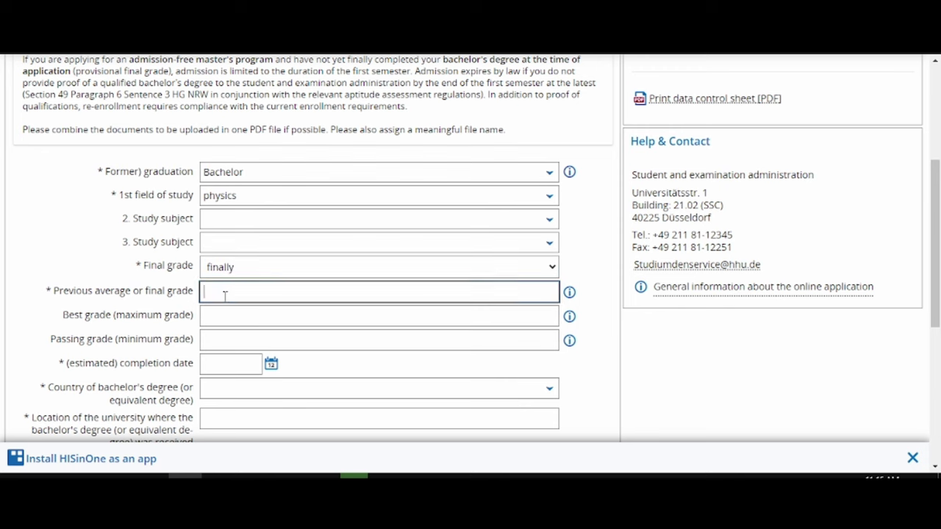
click(570, 293)
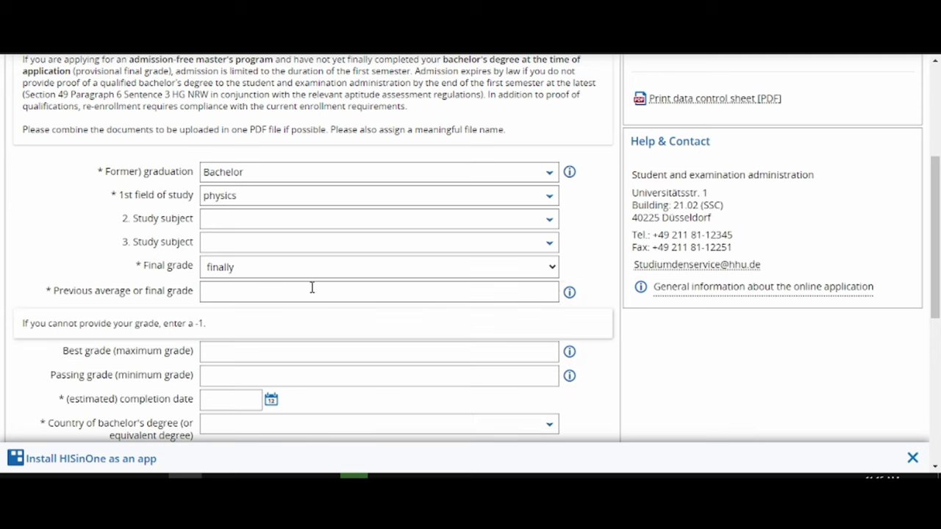
click(259, 292)
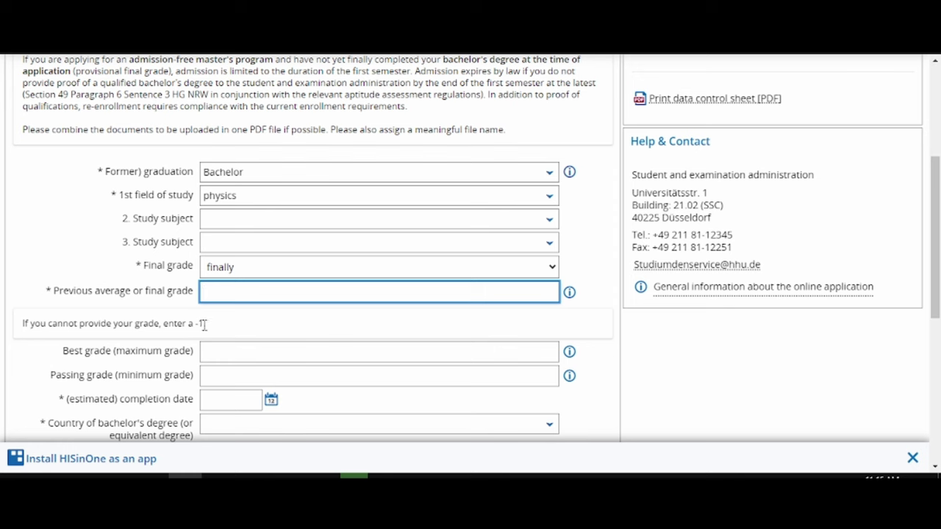
drag(205, 324, 187, 323)
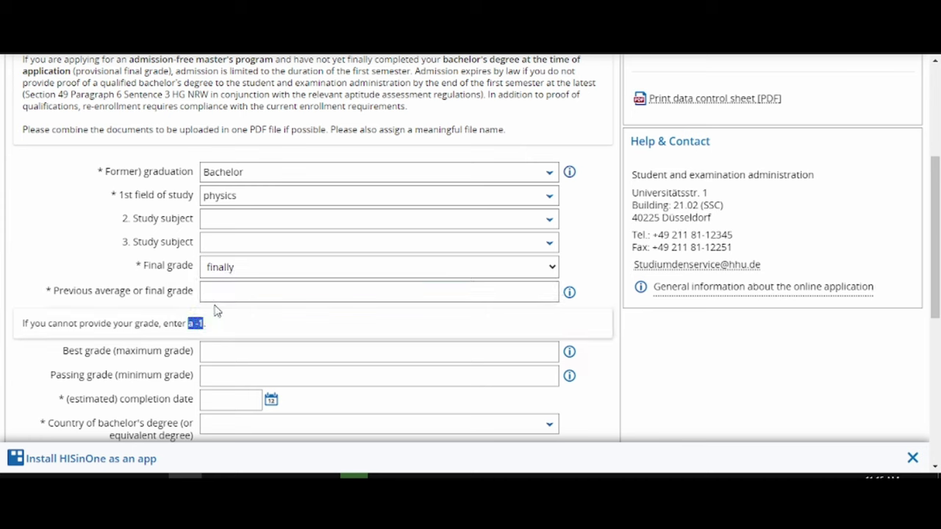
click(228, 291)
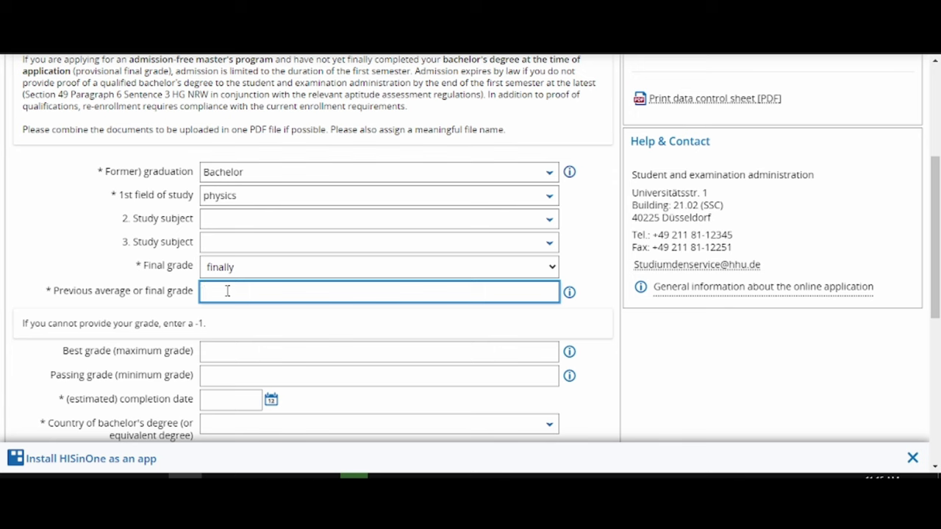
text(3.16)
Set the best grade (maximum grade) to 4 and the passing grade (minimum grade) to 2.
click(231, 347)
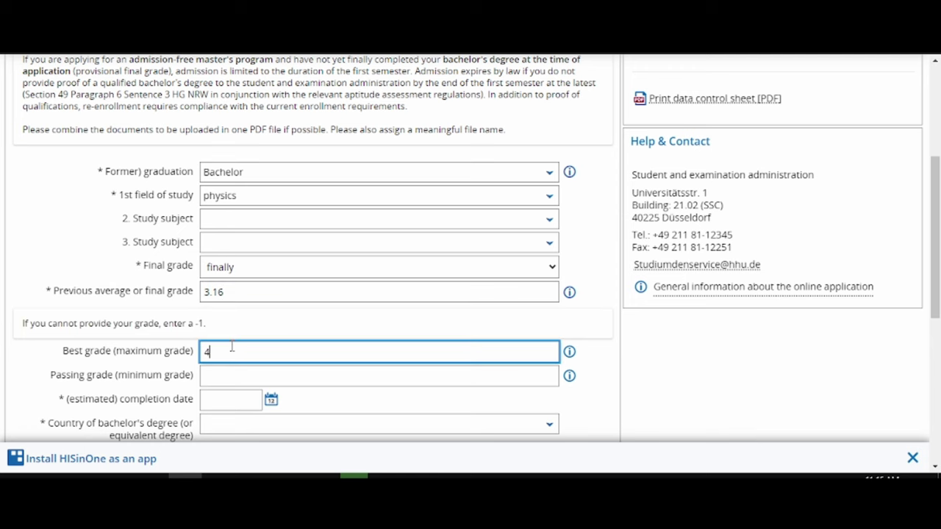
click(218, 378)
text(2)
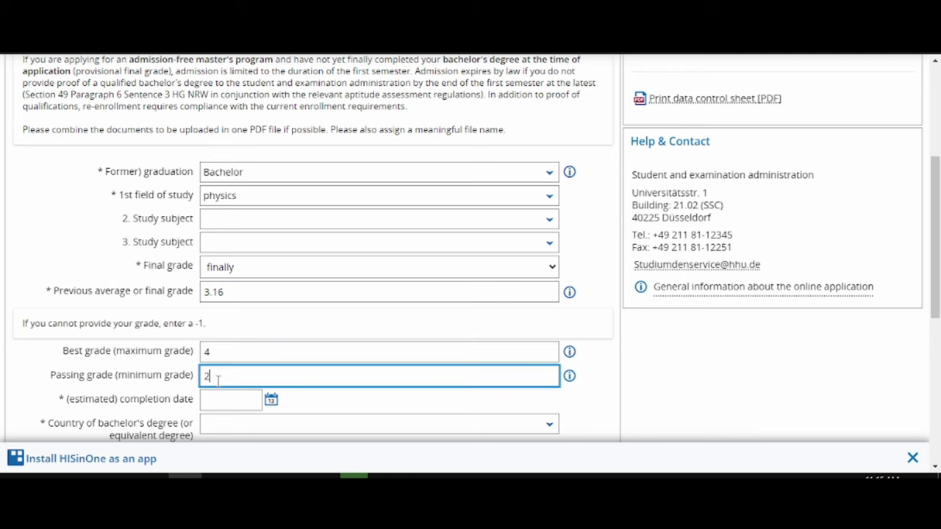
Read the help note on the best grade (maximum grade) of the foreign grading scheme.
scroll(217, 380, down, 2)
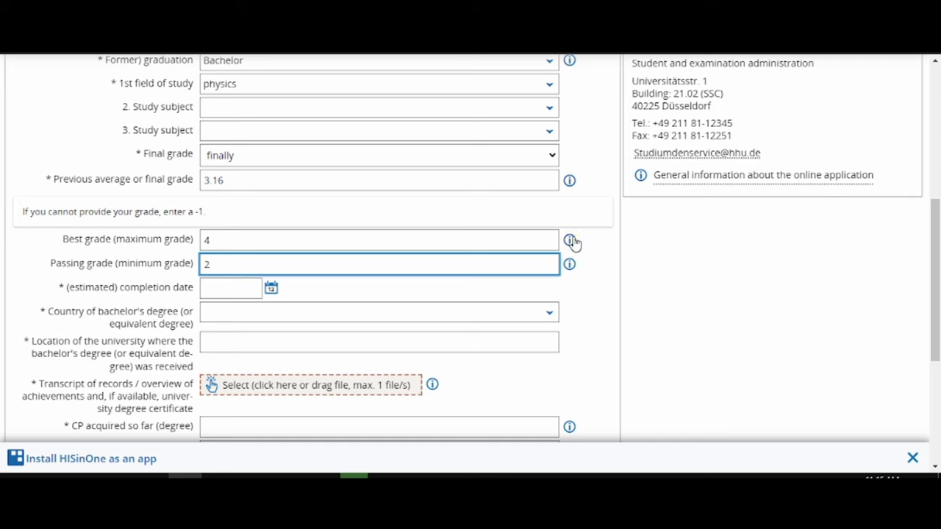
click(570, 241)
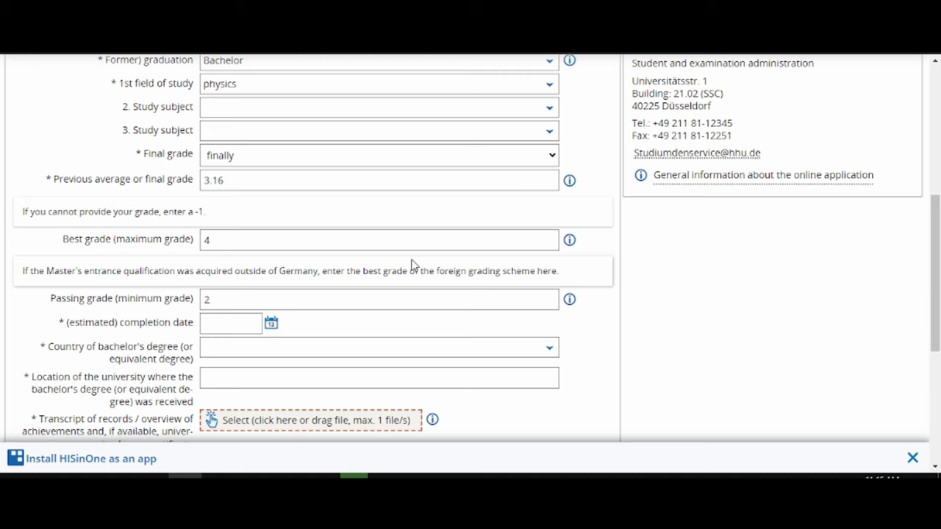
drag(356, 269, 388, 272)
Enter 15.10.2019 as the estimated completion date of the bachelor's degree.
scroll(326, 295, down, 1)
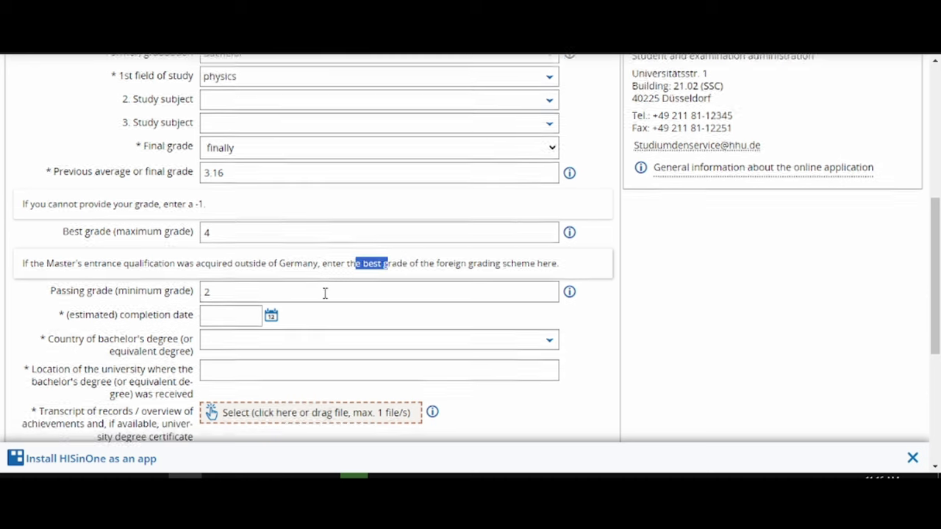
click(243, 303)
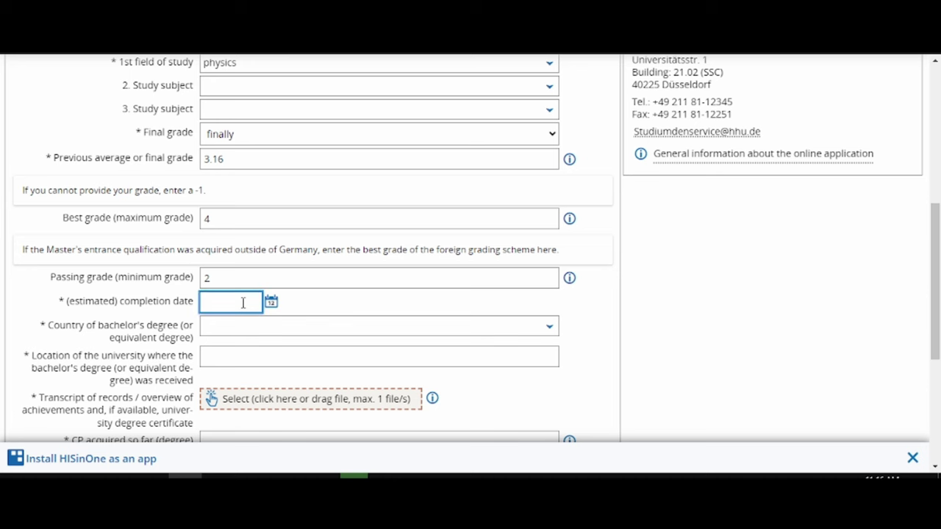
click(271, 304)
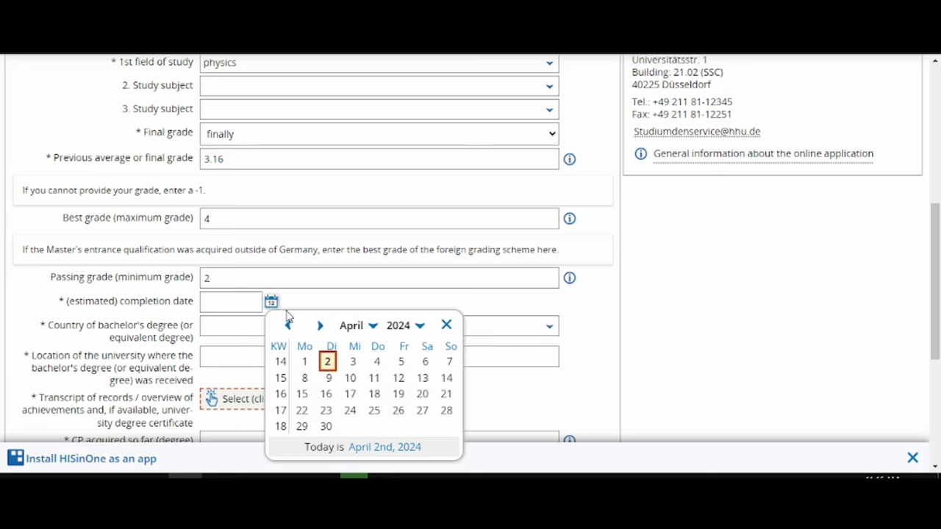
text(13.10.2019)
Set the country of the bachelor's degree to Pakistan, Islamic Republic and enter Foundation University Islamabad as the university location.
click(227, 340)
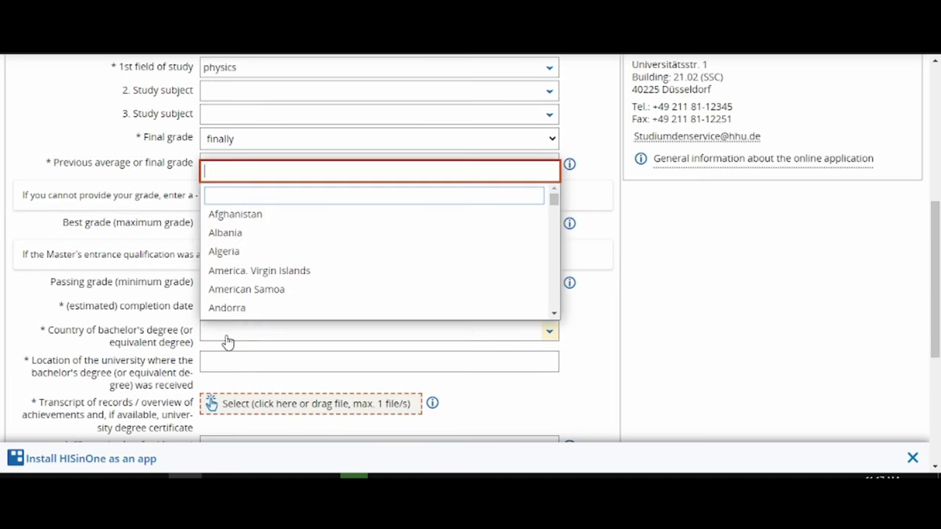
text(p)
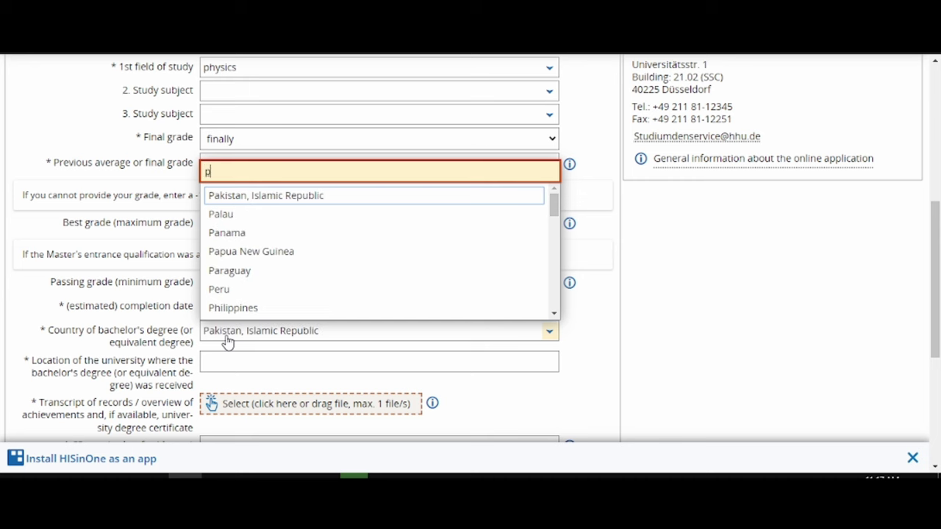
key(Return)
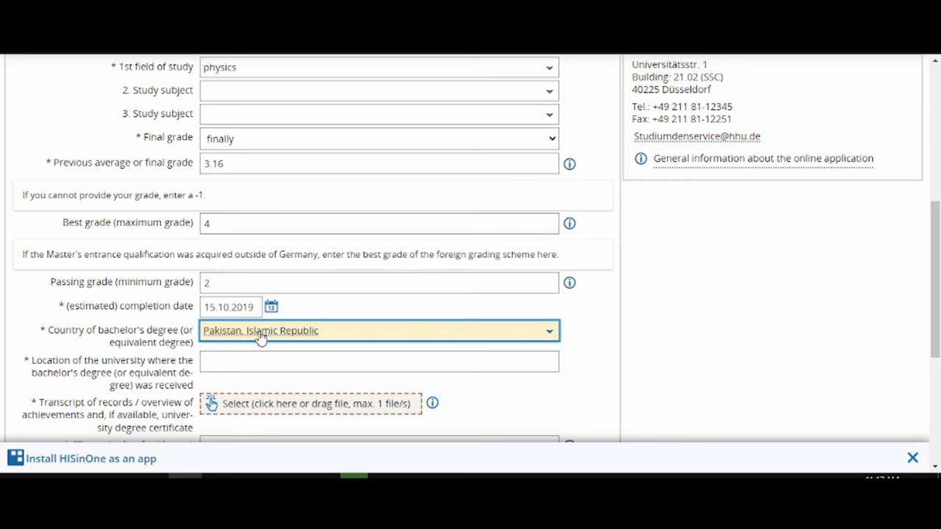
scroll(244, 381, down, 1)
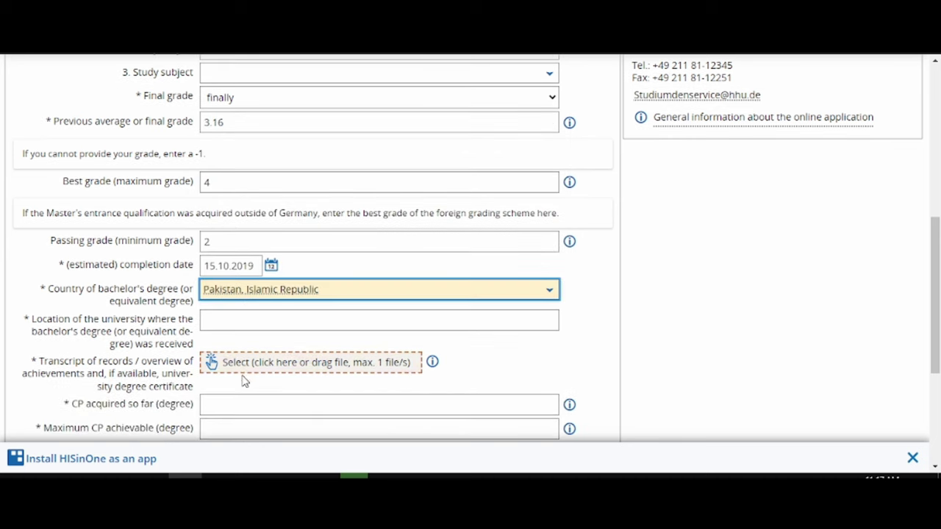
click(242, 320)
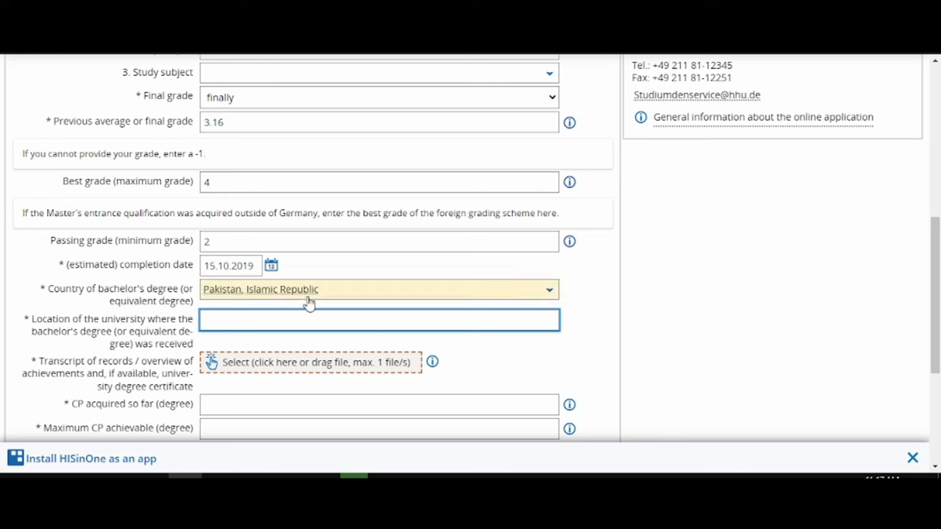
text(Found)
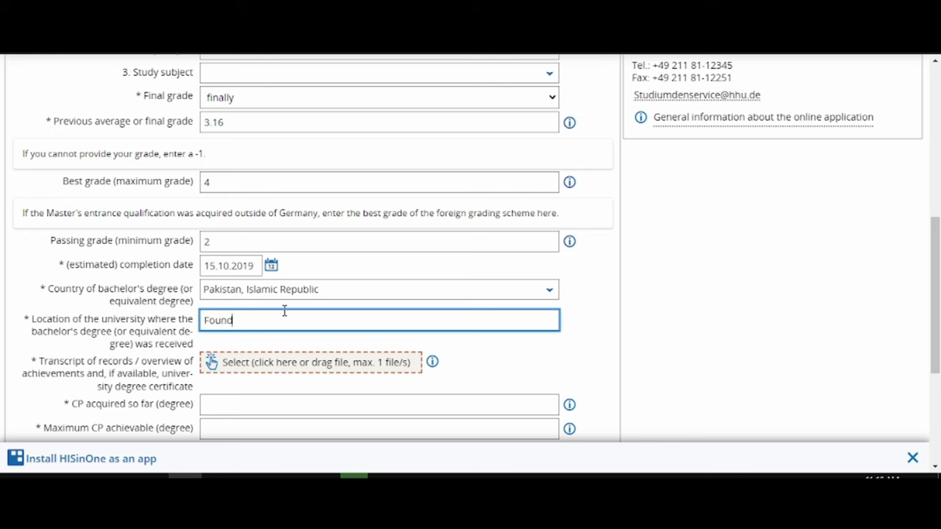
text(ation University Islamabad)
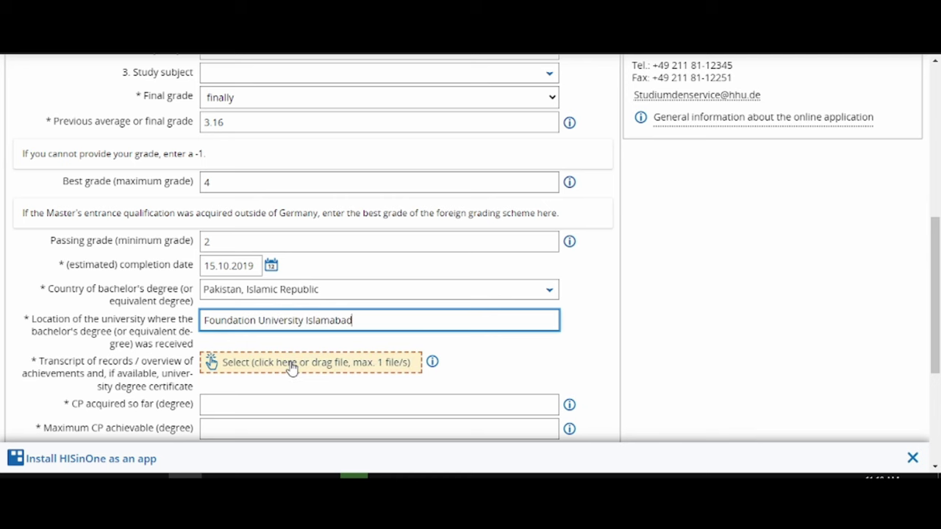
Upload pass.pdf as the transcript of records and university degree certificate.
scroll(292, 368, down, 1)
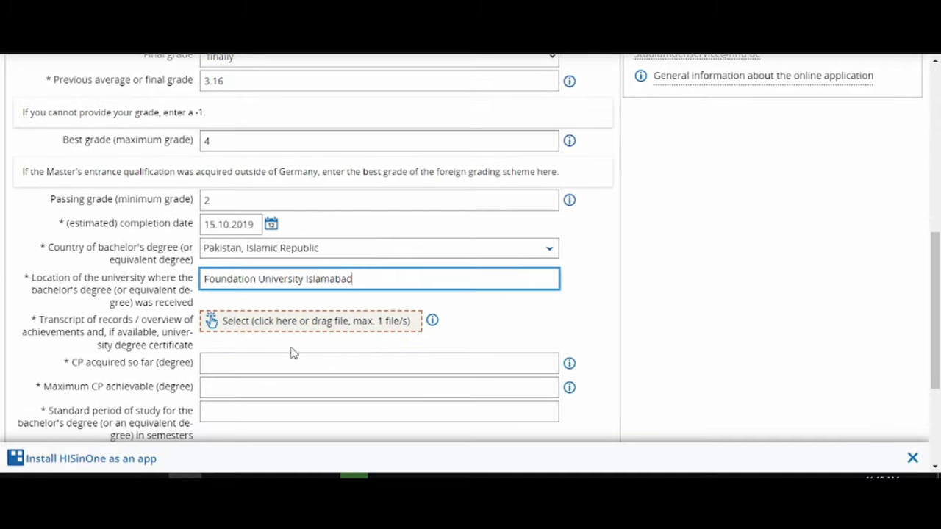
click(291, 323)
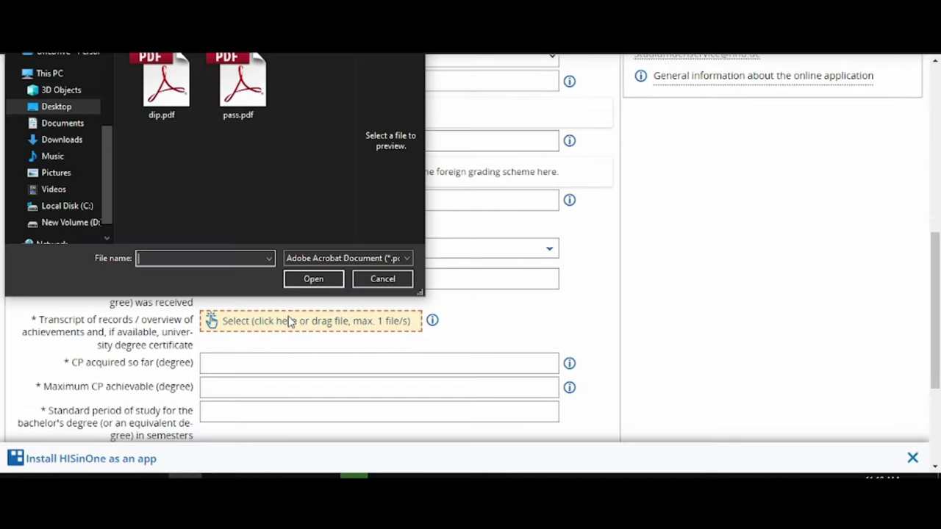
click(239, 92)
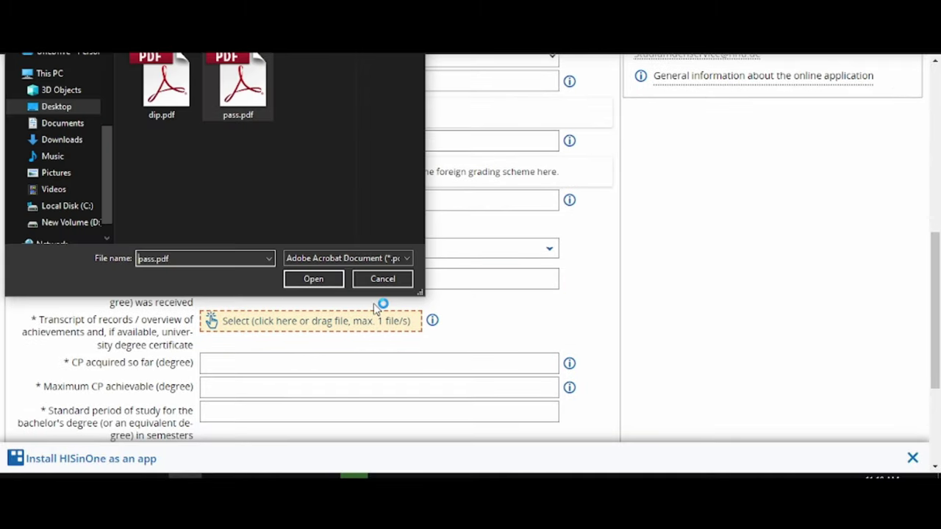
click(313, 280)
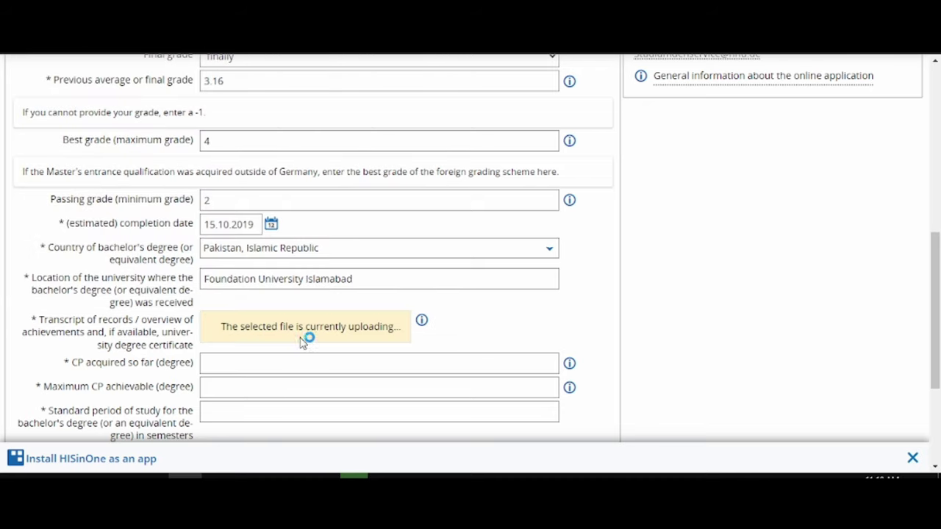
Check the help note on acquired credit points and enter 132 for both CP acquired so far and maximum CP achievable.
scroll(302, 342, down, 1)
scroll(302, 345, down, 1)
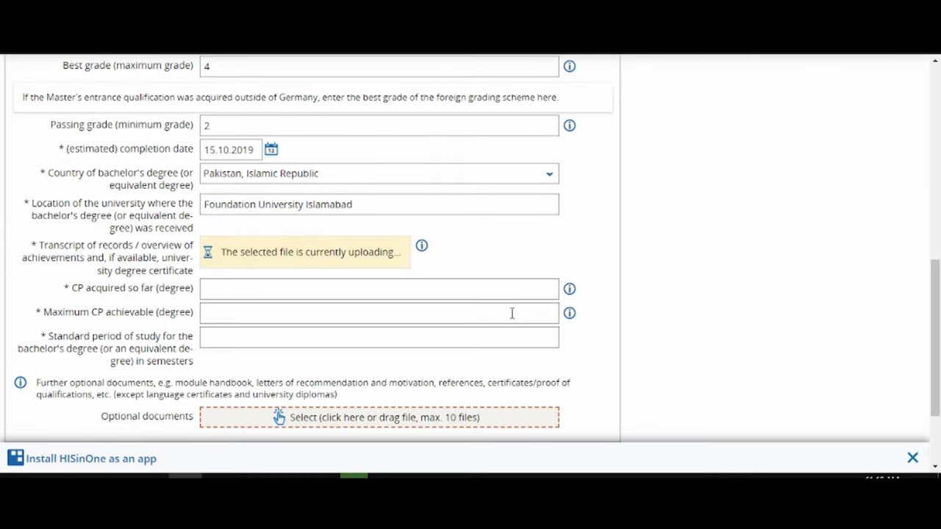
click(570, 289)
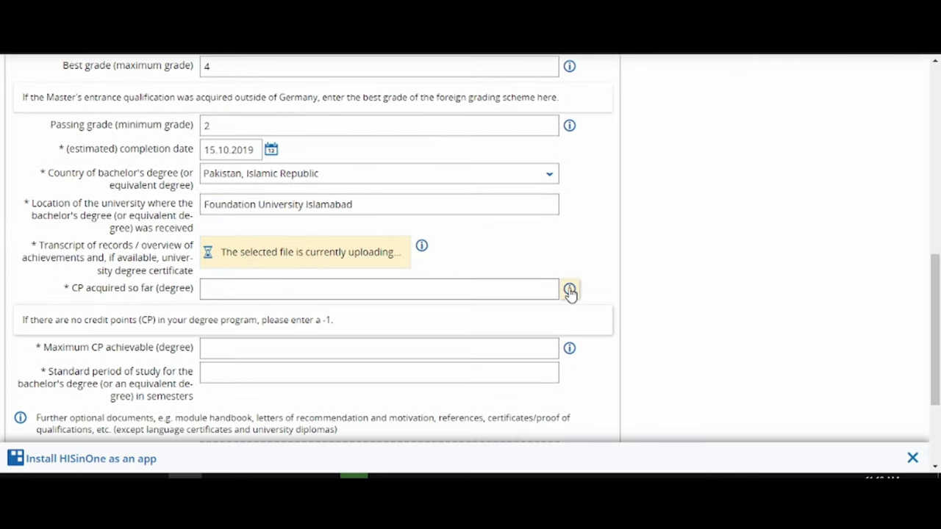
click(236, 292)
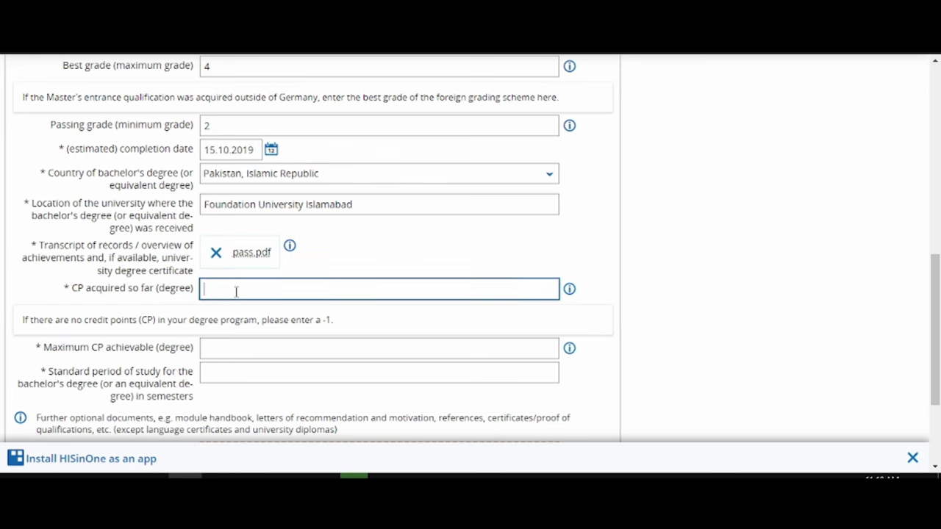
text(132)
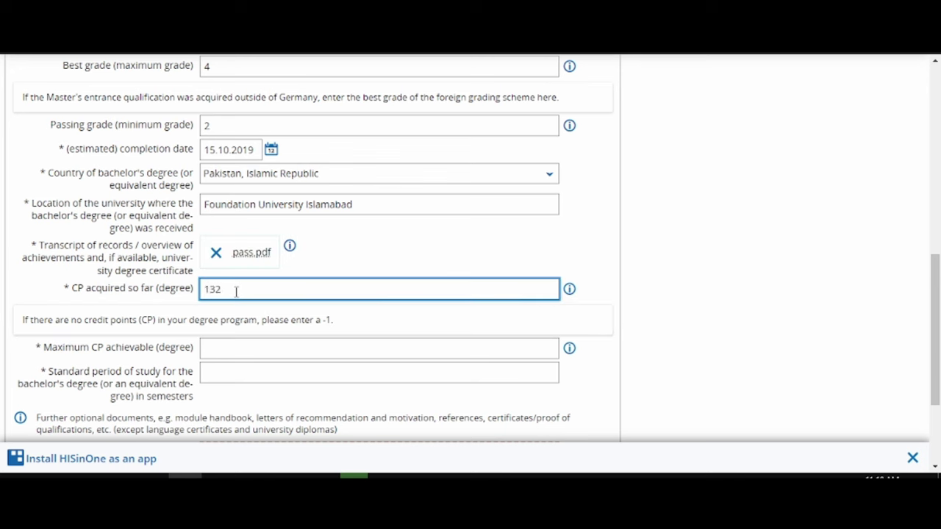
click(277, 351)
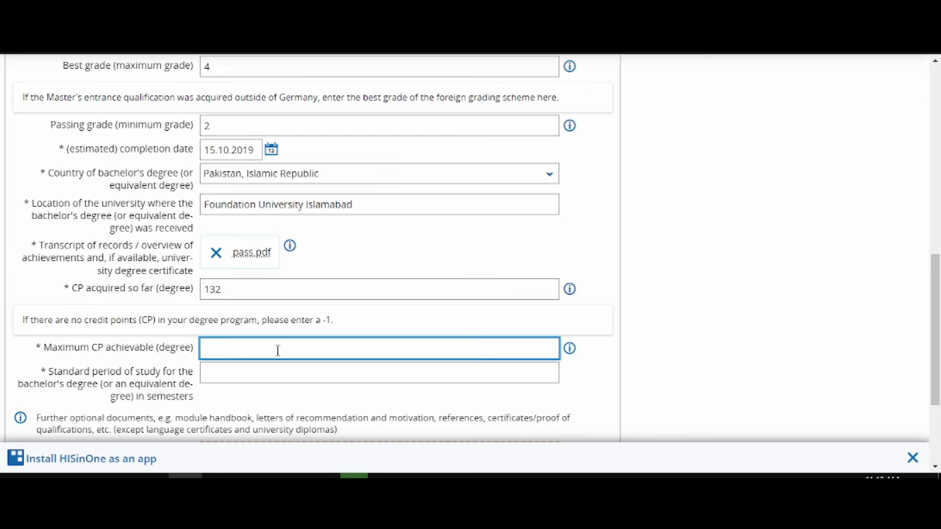
text(132)
Set the standard period of study for the bachelor's degree to 8 semesters.
scroll(233, 377, down, 1)
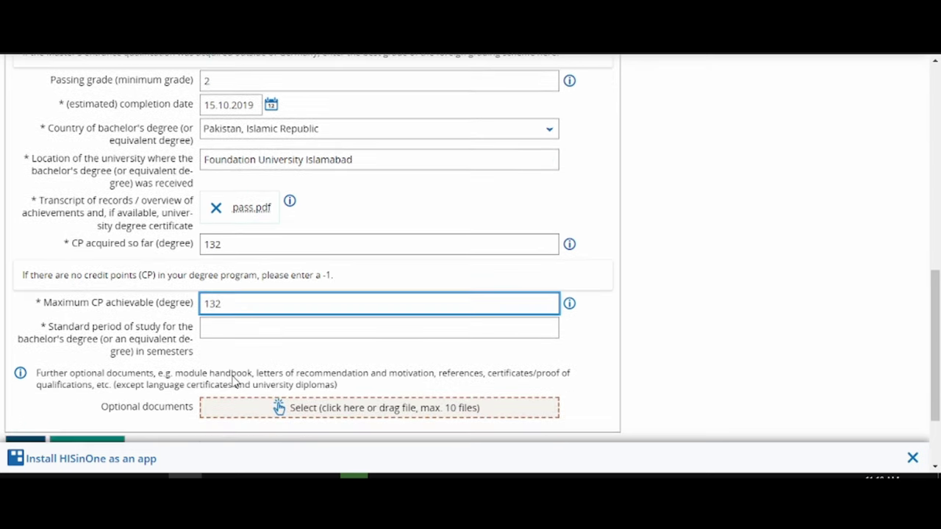
click(218, 333)
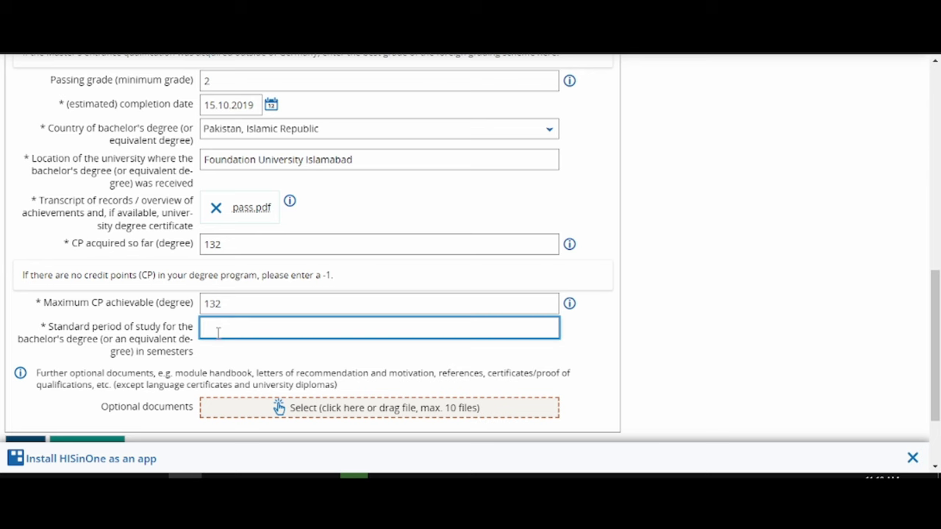
scroll(218, 331, down, 2)
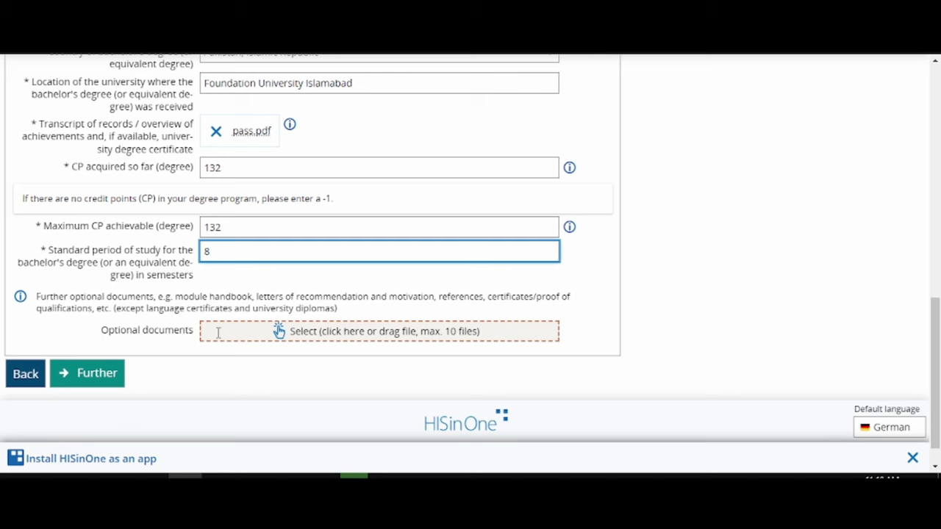
Upload dip.pdf as an optional document and continue to the next page of the application.
click(354, 334)
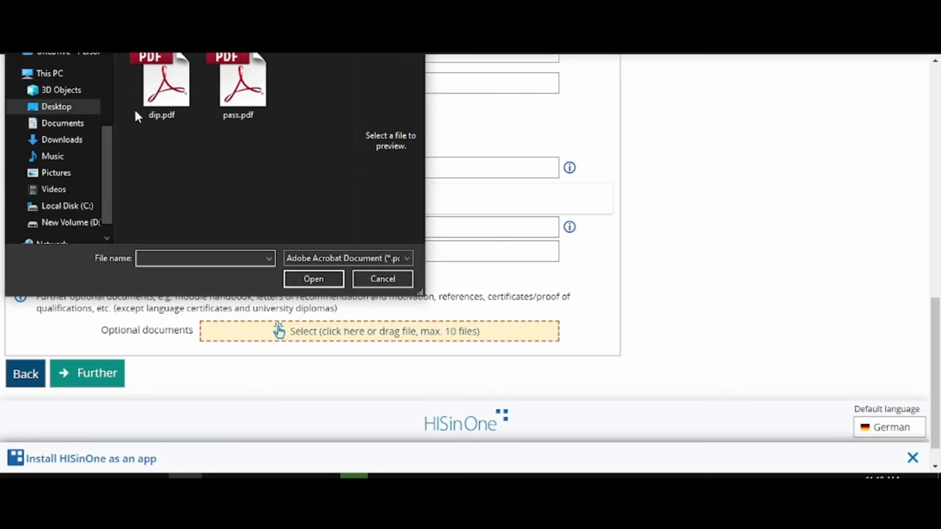
click(170, 80)
click(313, 280)
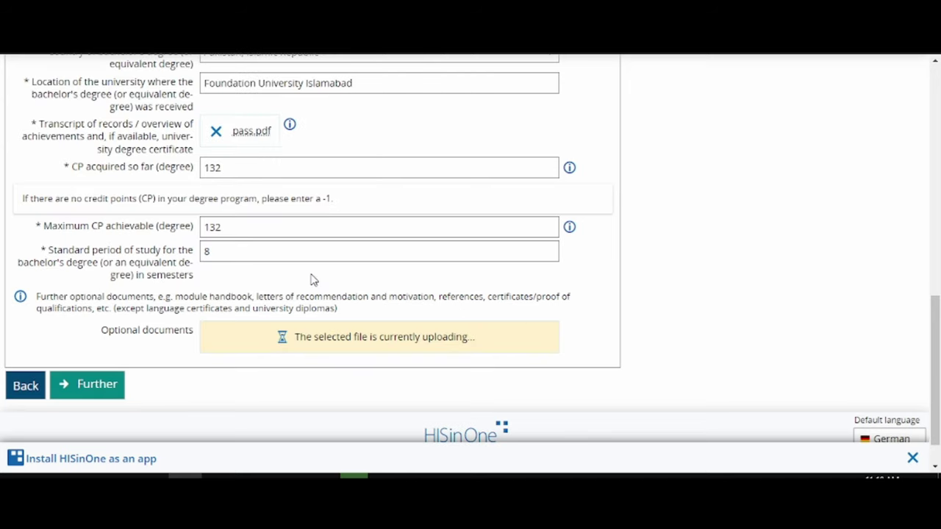
click(76, 397)
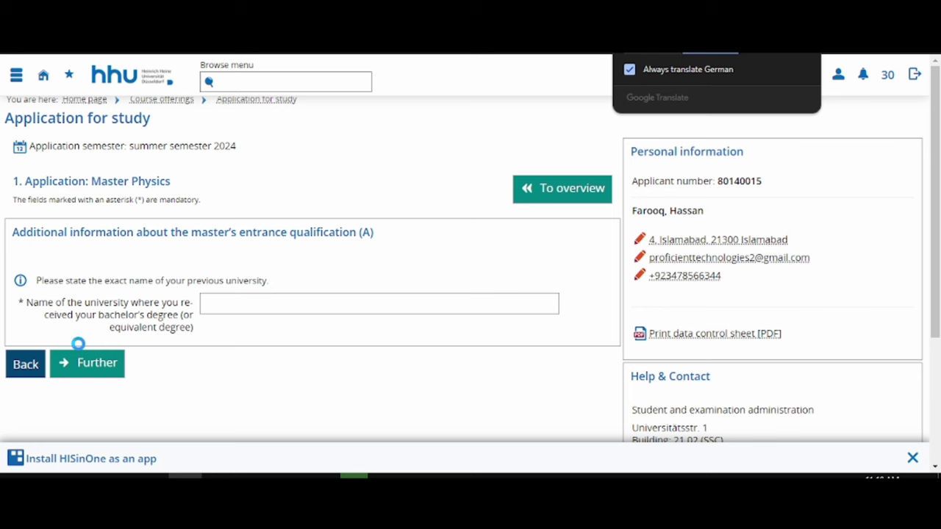
Enter Foundation University Islamabad as the name of the bachelor's degree university and continue to the next page.
click(238, 303)
text(Fou)
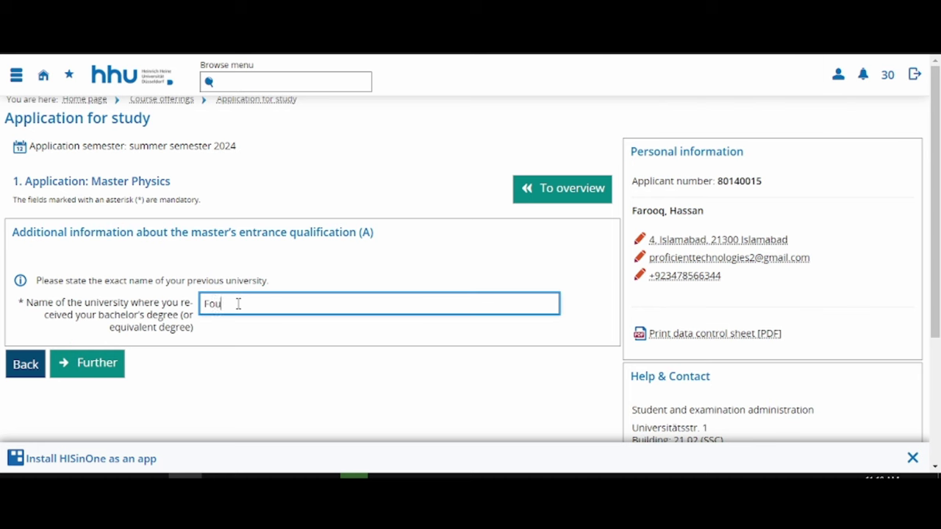
text(ndation University Islamabad)
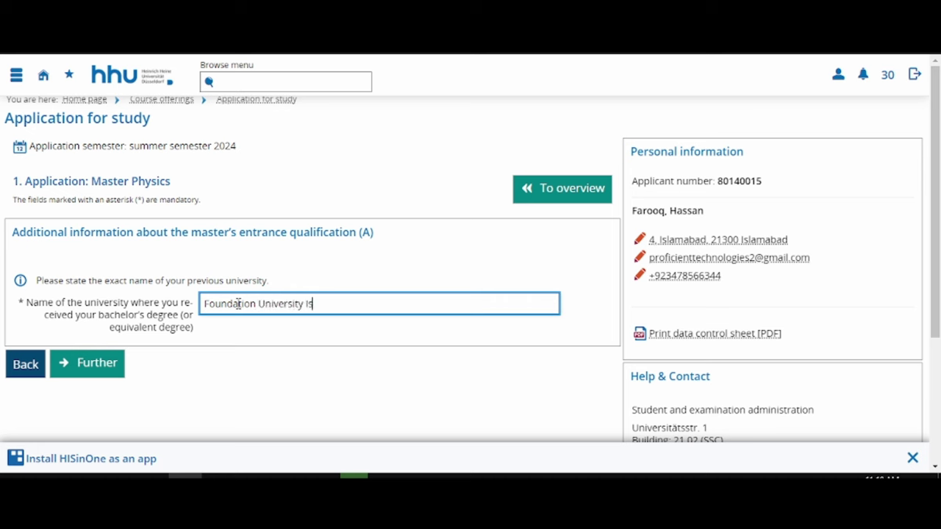
click(117, 364)
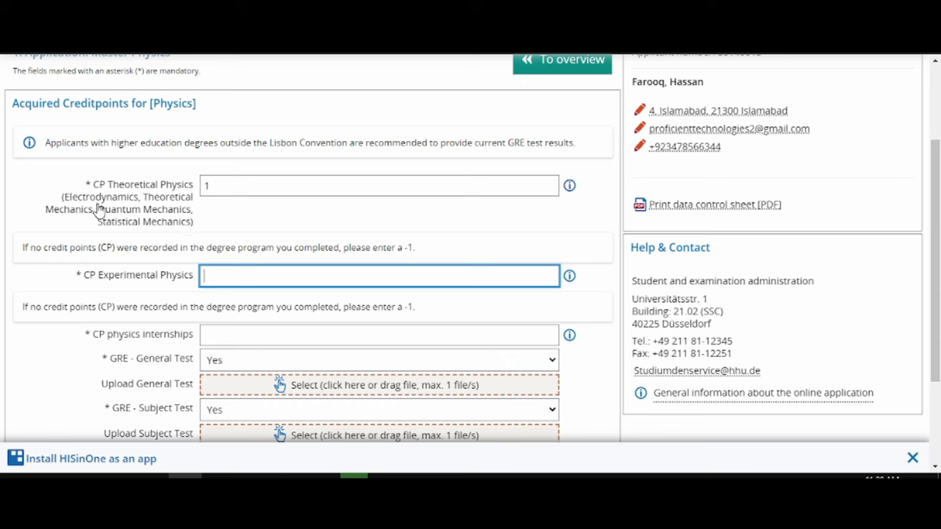
Set the credit points for Theoretical Physics to 9 and for Experimental Physics to 4.
click(227, 183)
double_click(206, 186)
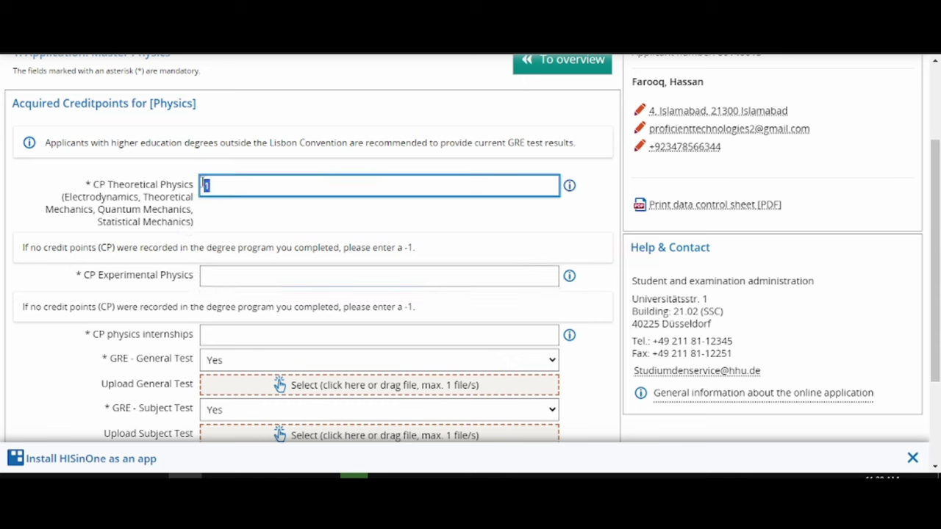
text(9)
click(220, 273)
text(4)
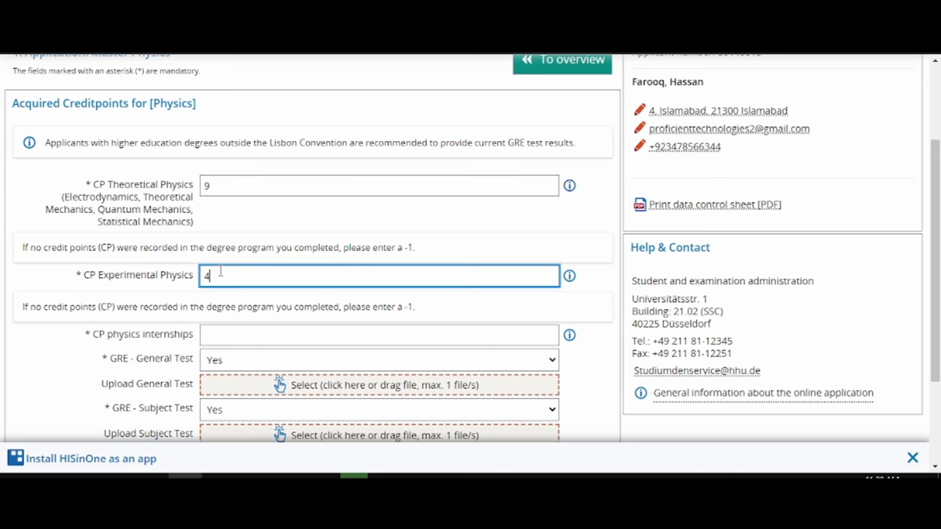
Check the help note on physics internship credit points and enter 3 for CP physics internships.
scroll(248, 307, down, 2)
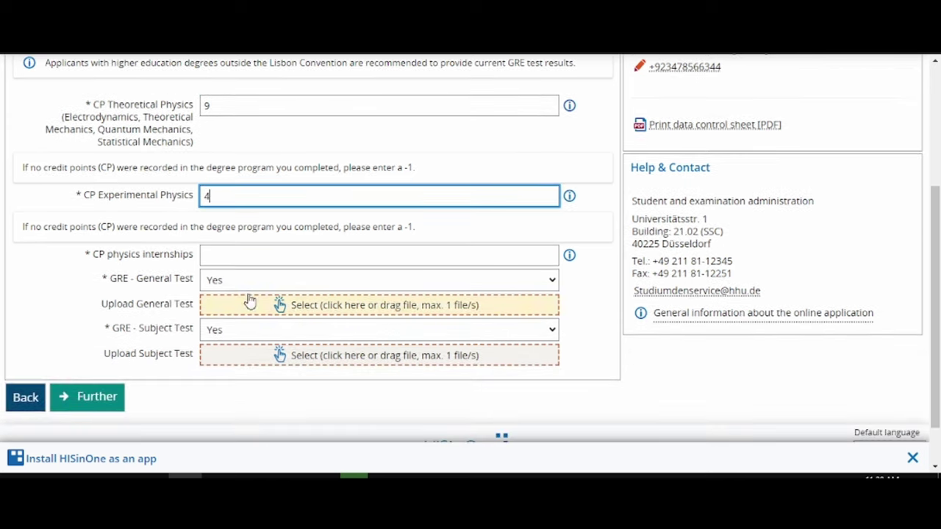
click(569, 256)
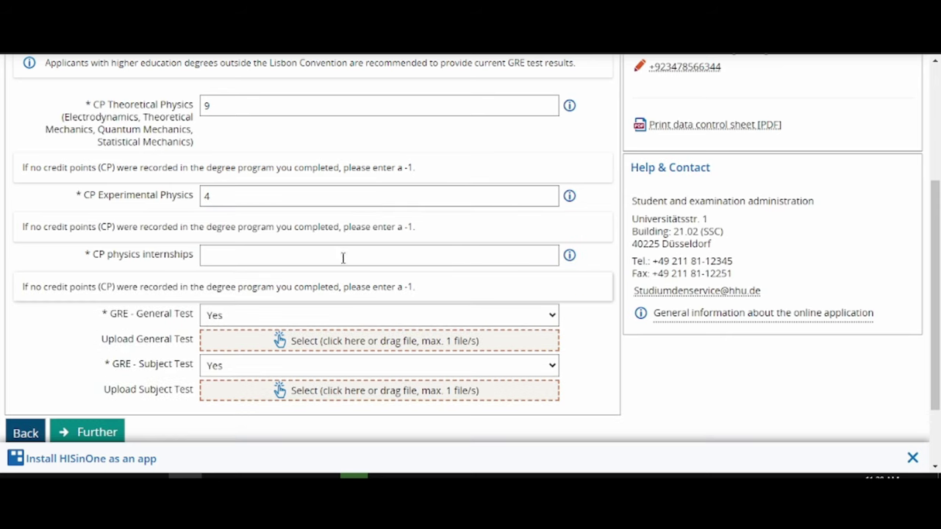
click(342, 258)
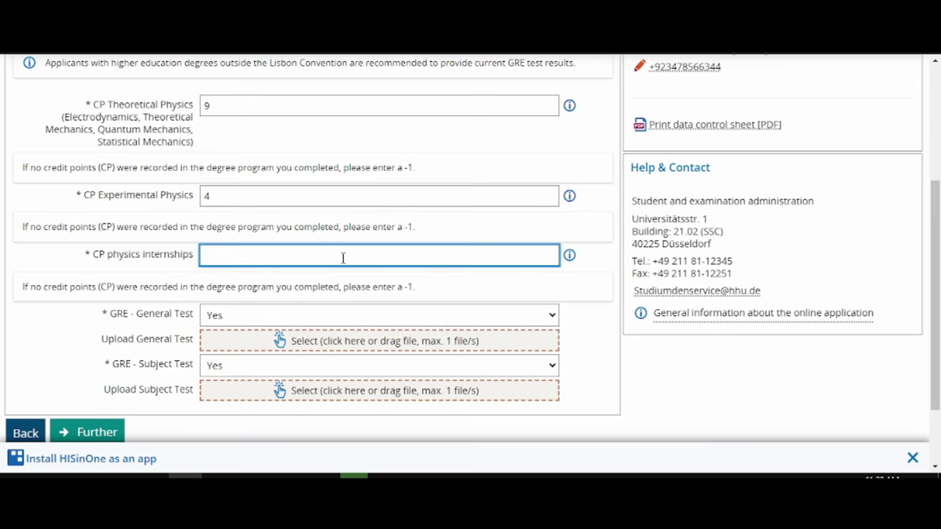
Set both the GRE General Test and the GRE Subject Test to No and continue to the next page.
click(349, 321)
click(237, 375)
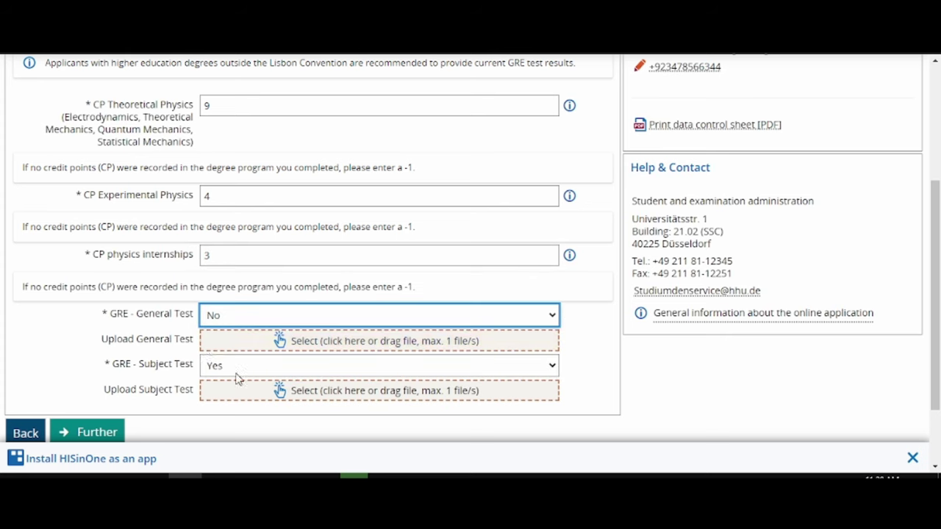
click(279, 373)
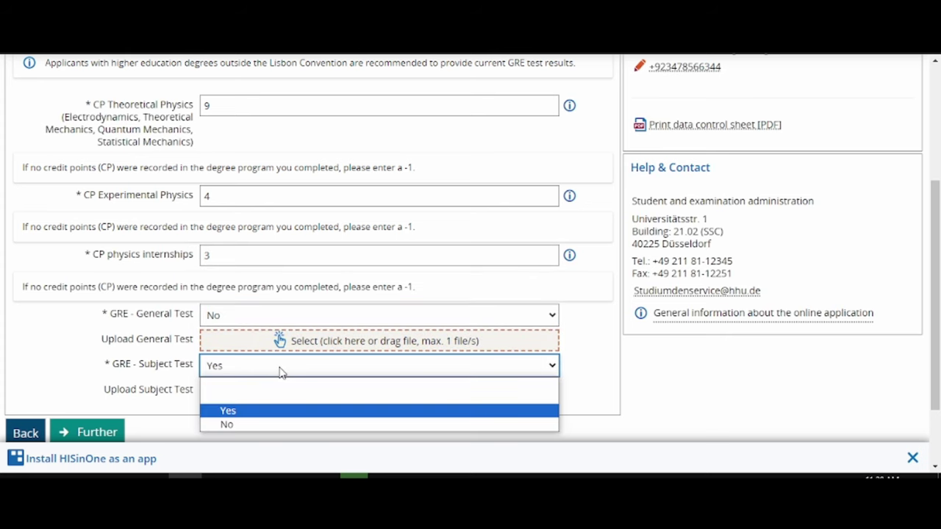
click(237, 424)
click(111, 432)
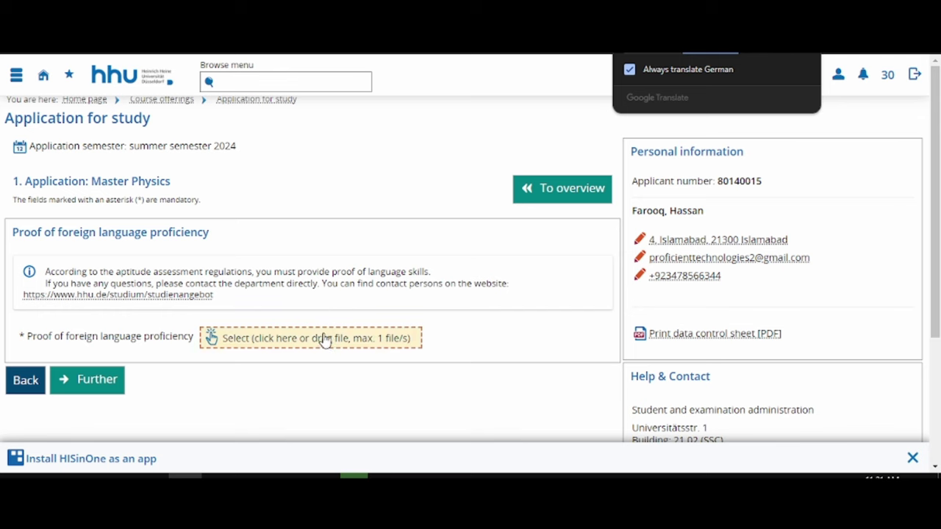
Try to upload pass.pdf as proof of foreign language proficiency and continue to the next page.
click(322, 342)
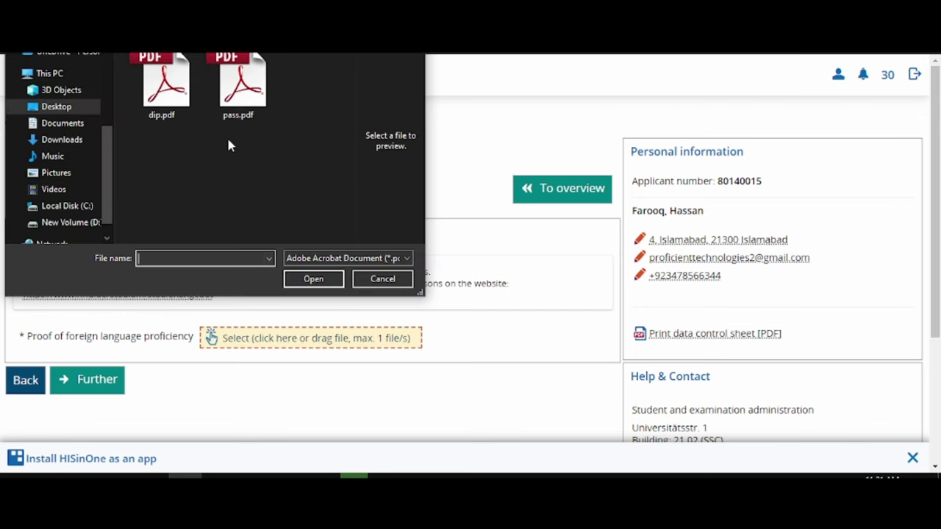
click(237, 88)
click(306, 279)
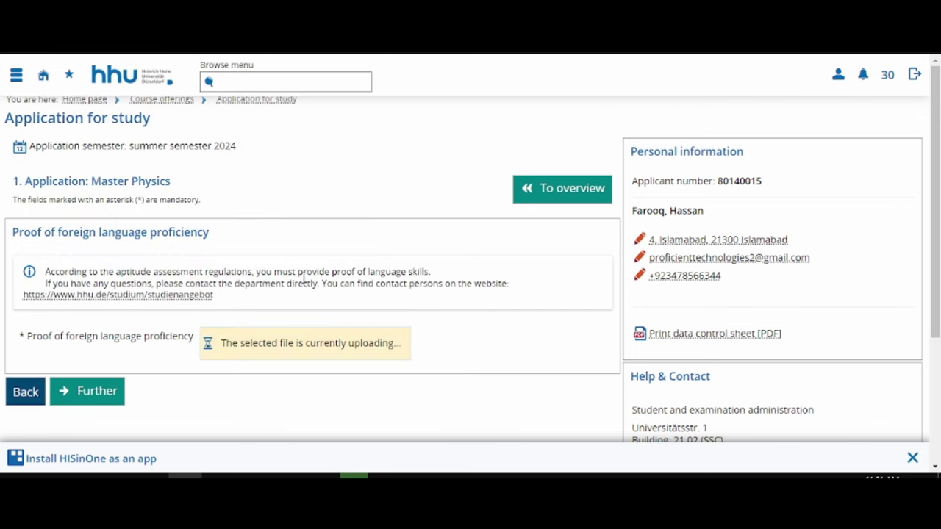
click(111, 392)
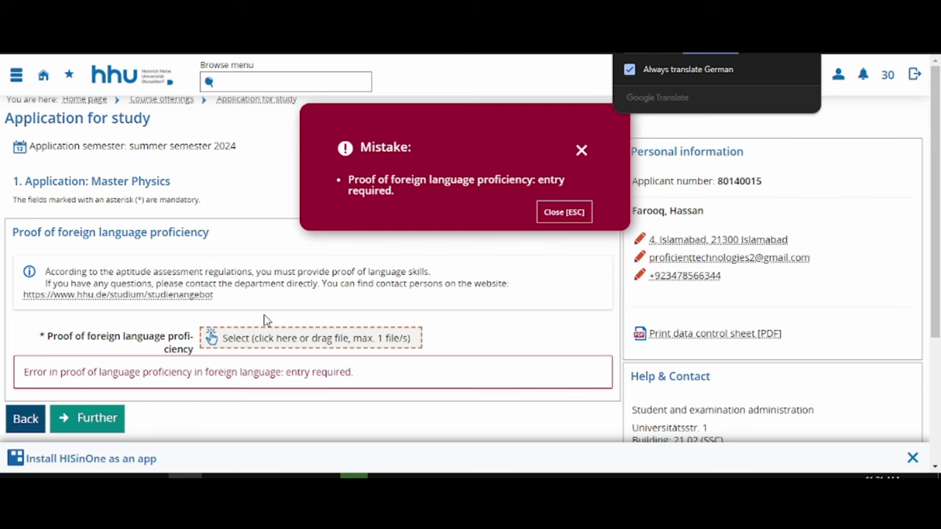
Upload pass.pdf again as the required language proficiency proof, dismiss the error message and continue to the next page.
click(267, 338)
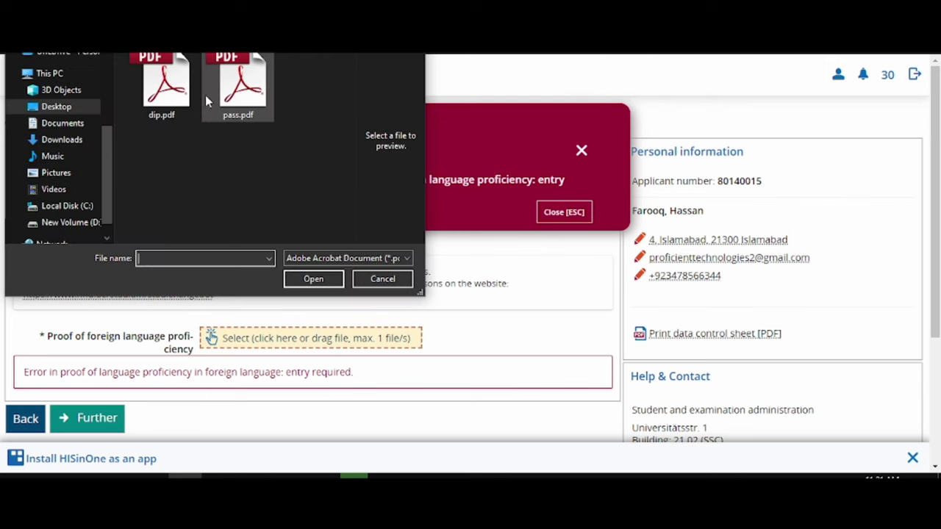
click(237, 86)
click(307, 278)
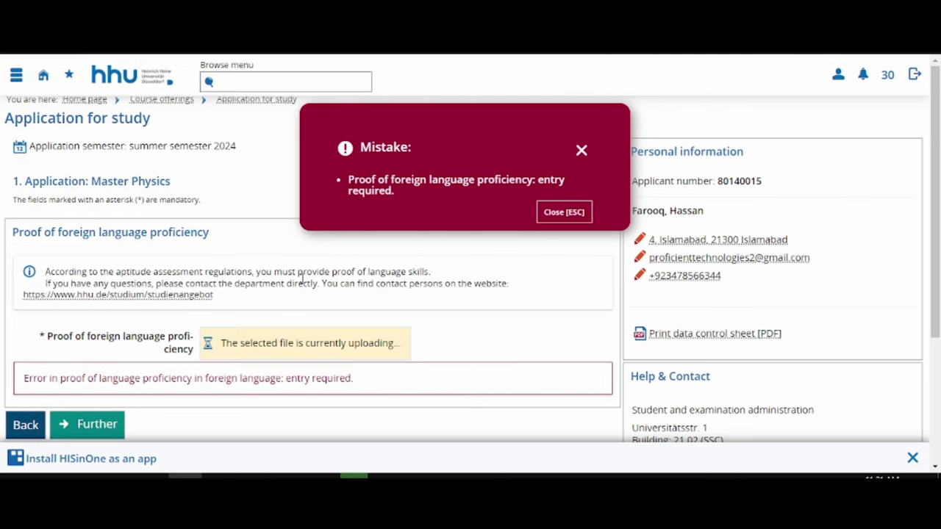
click(582, 150)
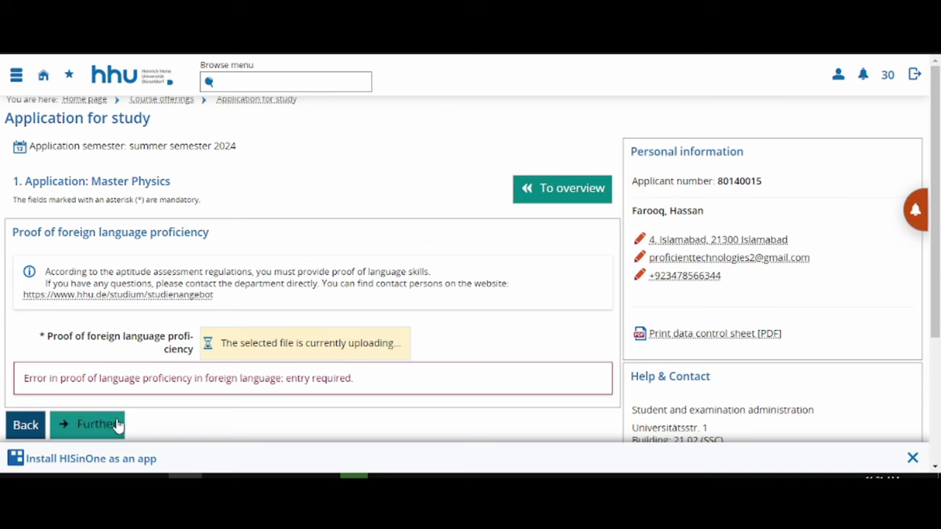
click(88, 425)
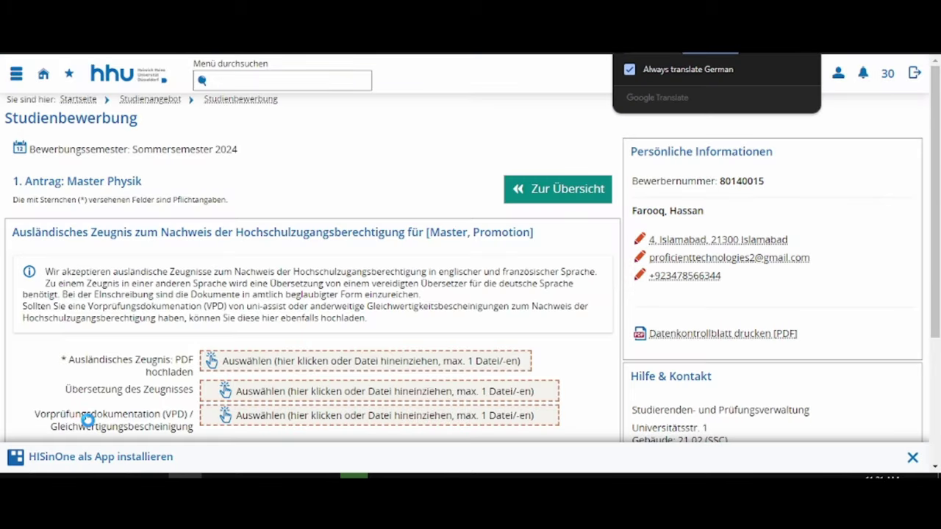
Upload pass.pdf as the foreign certificate proving the university entrance qualification and continue to the next page.
scroll(360, 298, down, 3)
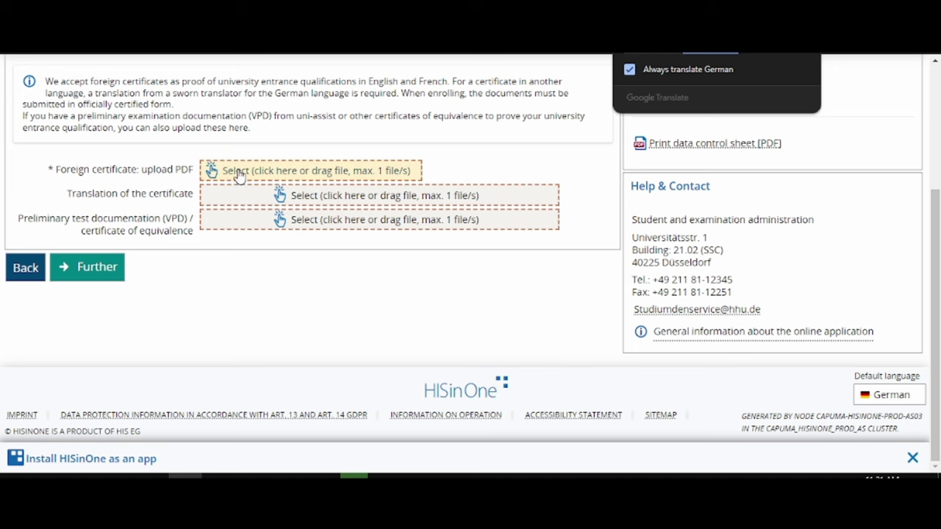
scroll(243, 177, up, 1)
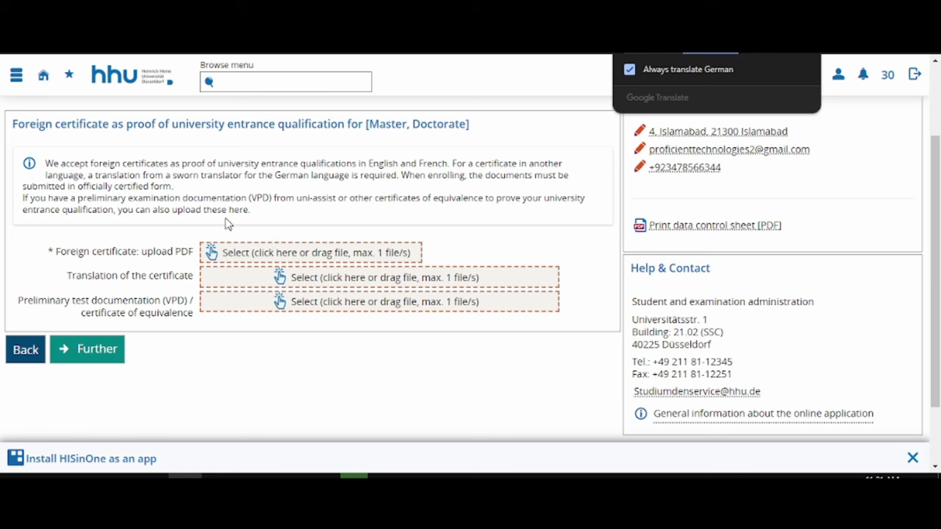
drag(251, 196, 312, 200)
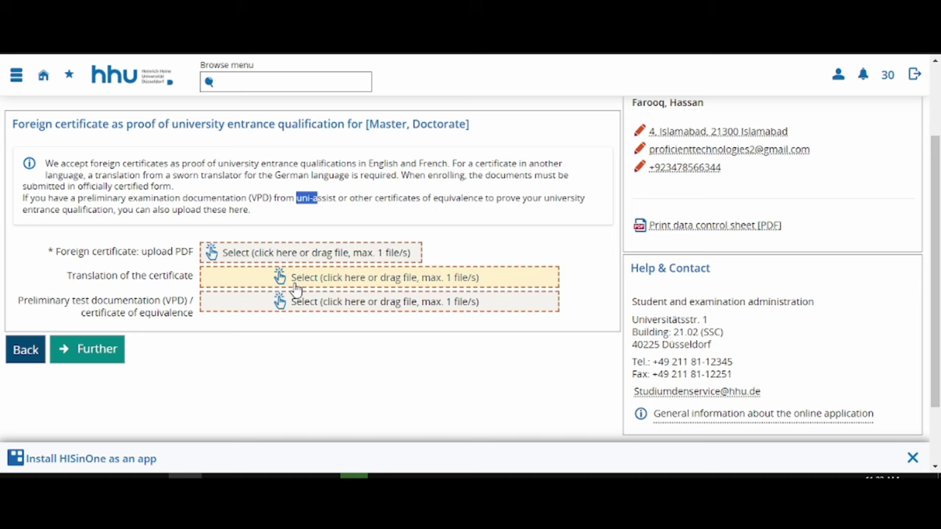
click(269, 257)
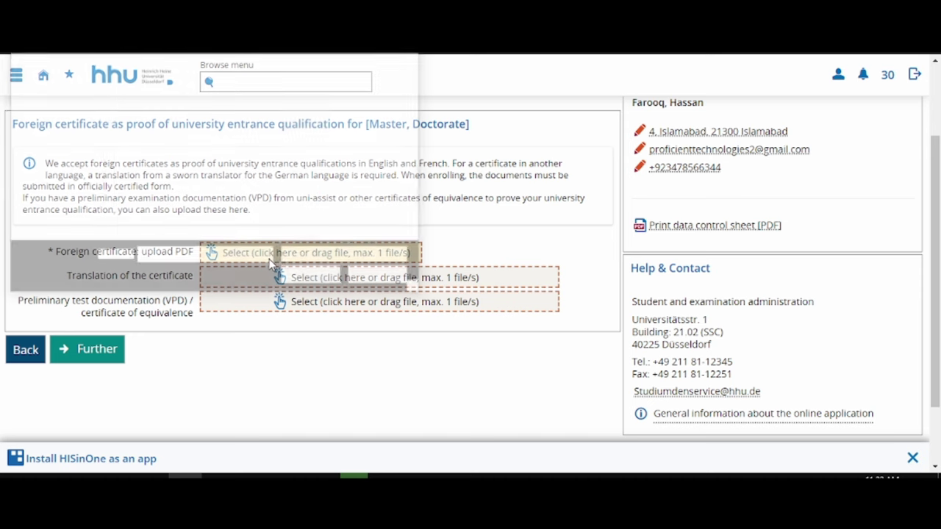
click(232, 100)
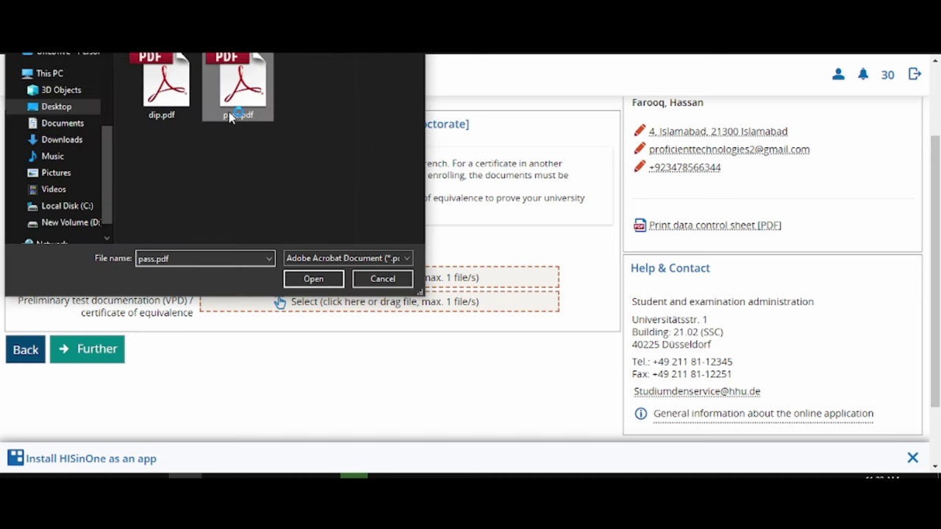
click(303, 284)
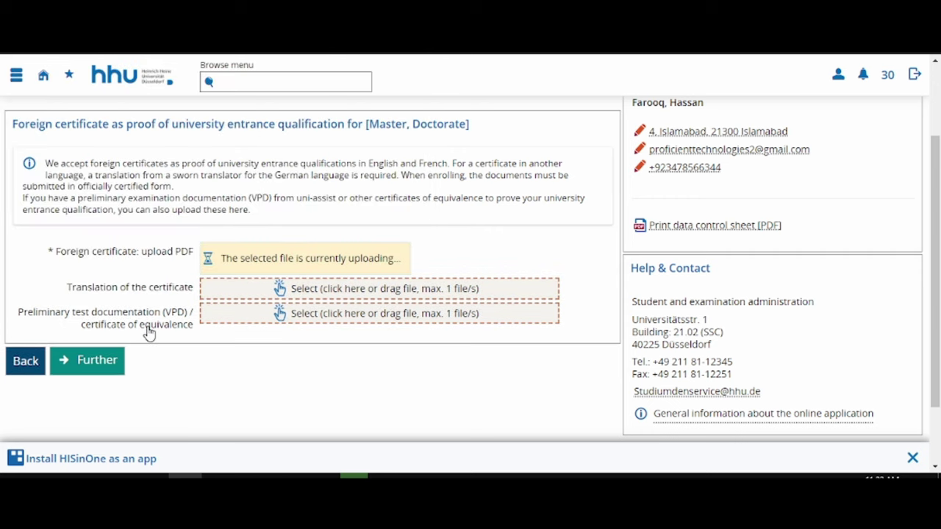
click(105, 361)
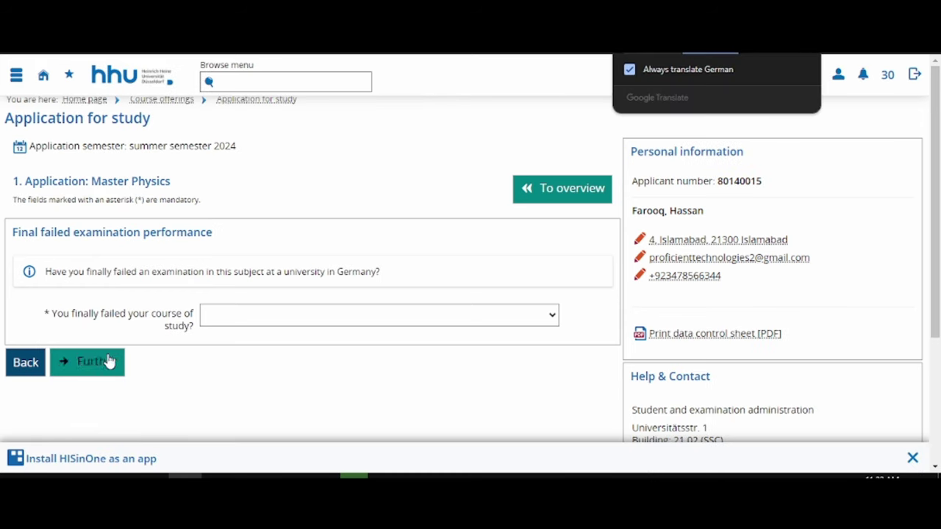
Answer No to having finally failed the course of study and continue to the application summary.
click(305, 311)
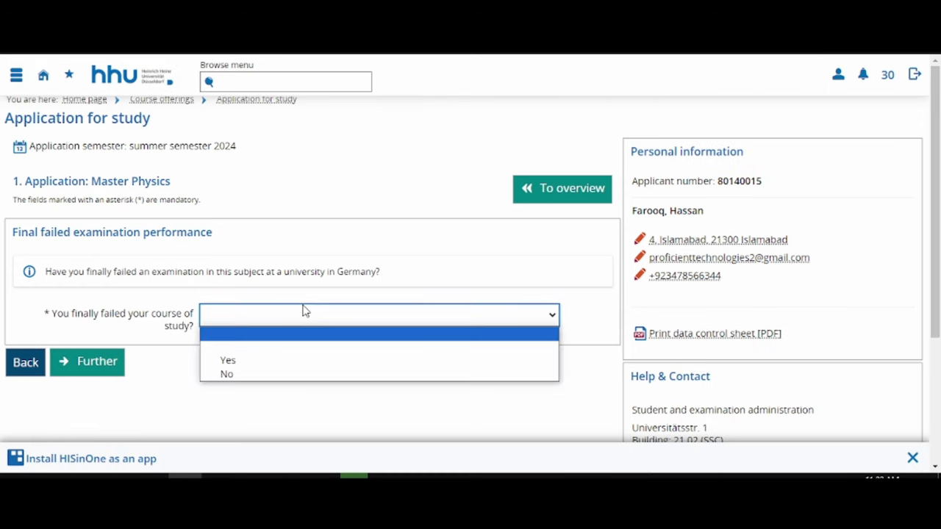
click(241, 374)
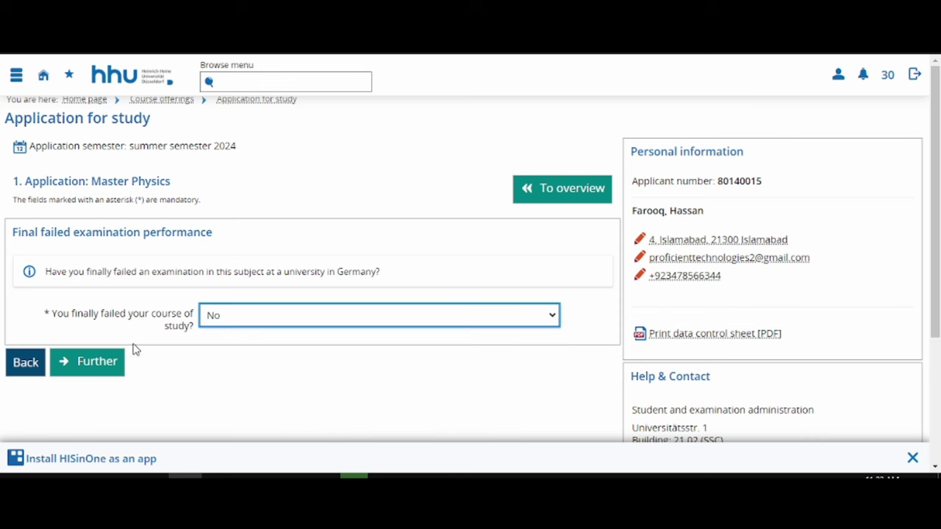
click(89, 365)
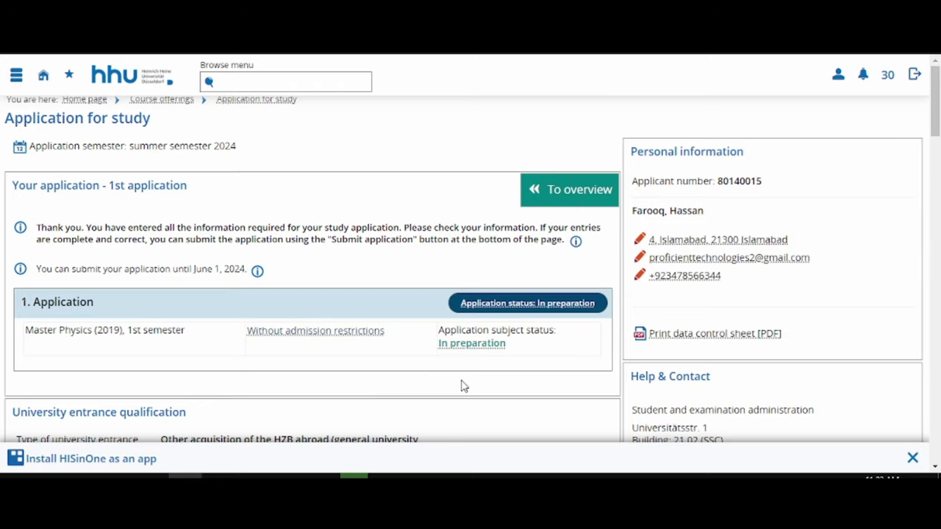
Review the application summary and certify that the information is complete and truthful.
scroll(464, 384, down, 10)
scroll(464, 386, down, 15)
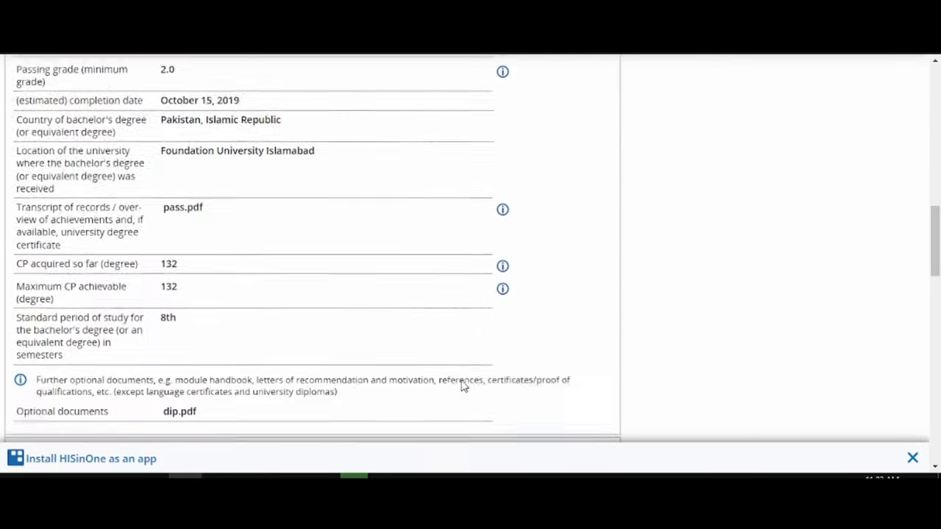
scroll(464, 386, down, 1)
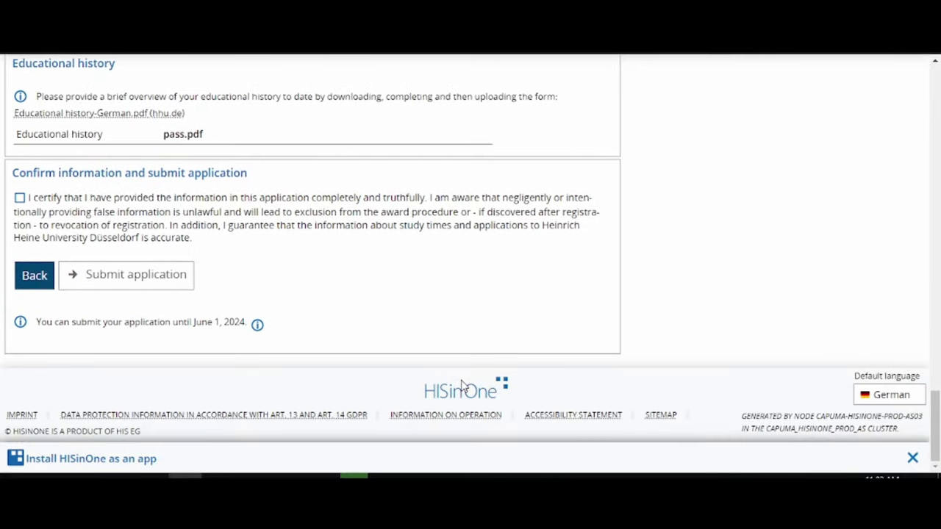
click(19, 197)
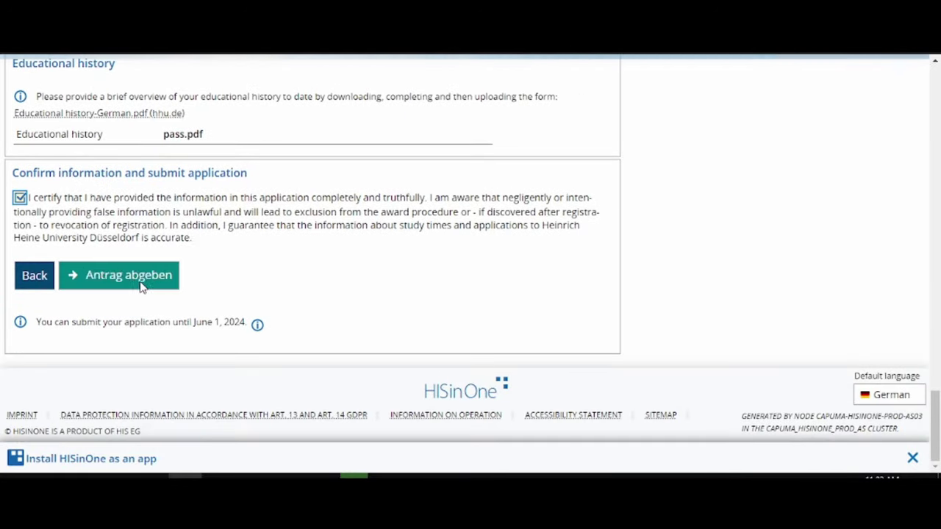